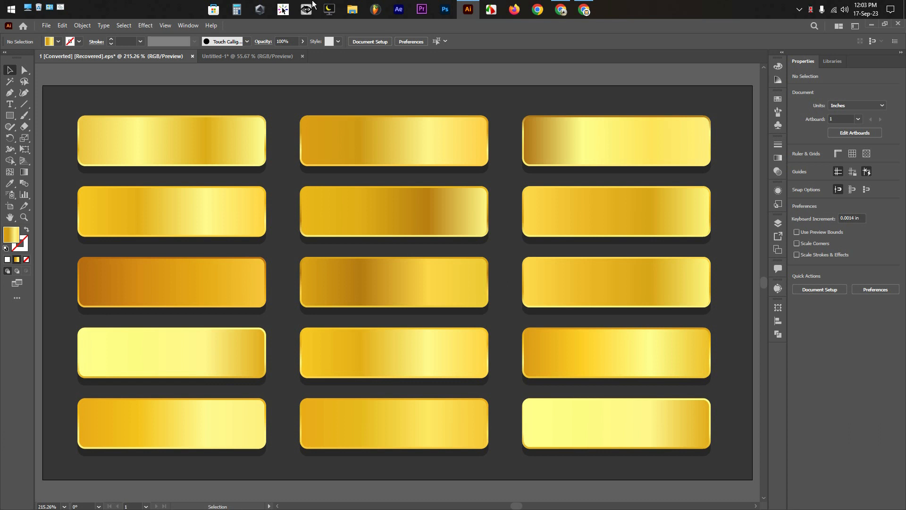
# Bring up the Untitled-1 document, switch to Chrome, and search Google Images for "golden color"
pyautogui.click(226, 55)
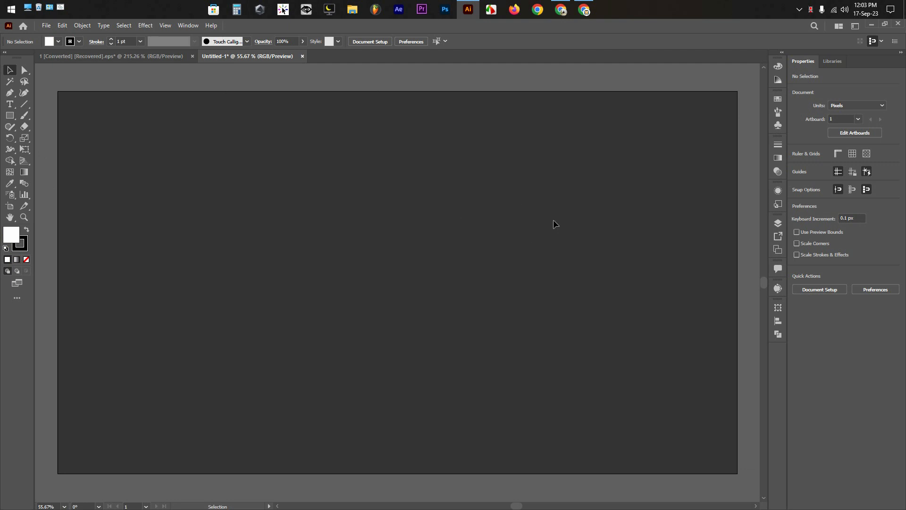
pyautogui.click(561, 11)
pyautogui.click(186, 42)
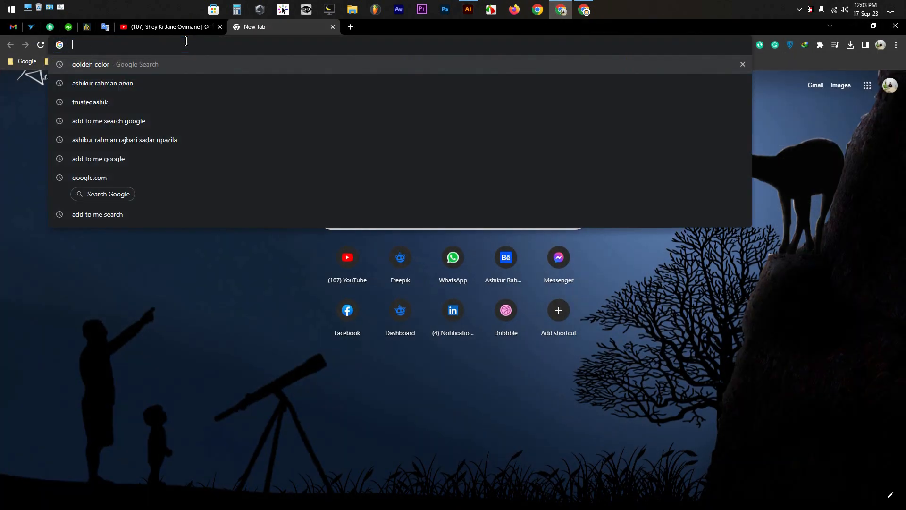
pyautogui.click(78, 67)
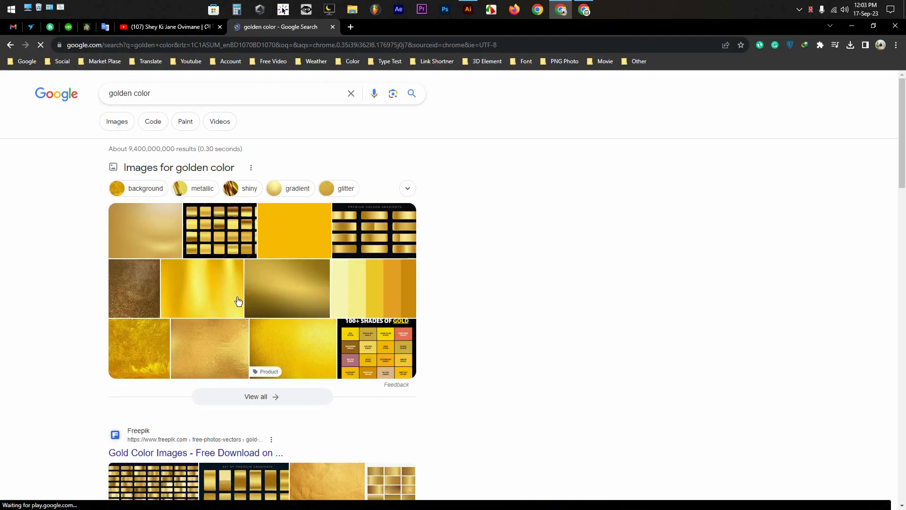
pyautogui.click(113, 124)
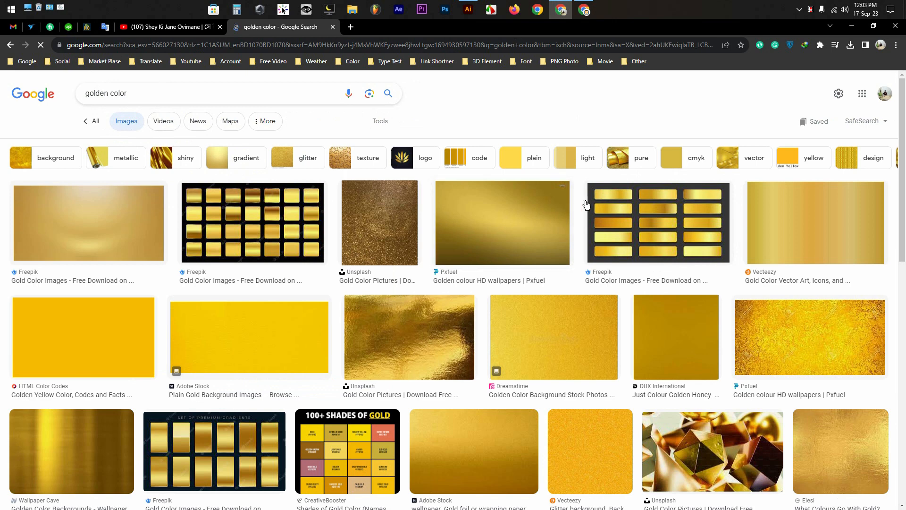
# Browse the golden color image results for a suitable gold palette with distinct color bands
pyautogui.scroll(-2, 587, 208)
pyautogui.scroll(-10, 587, 208)
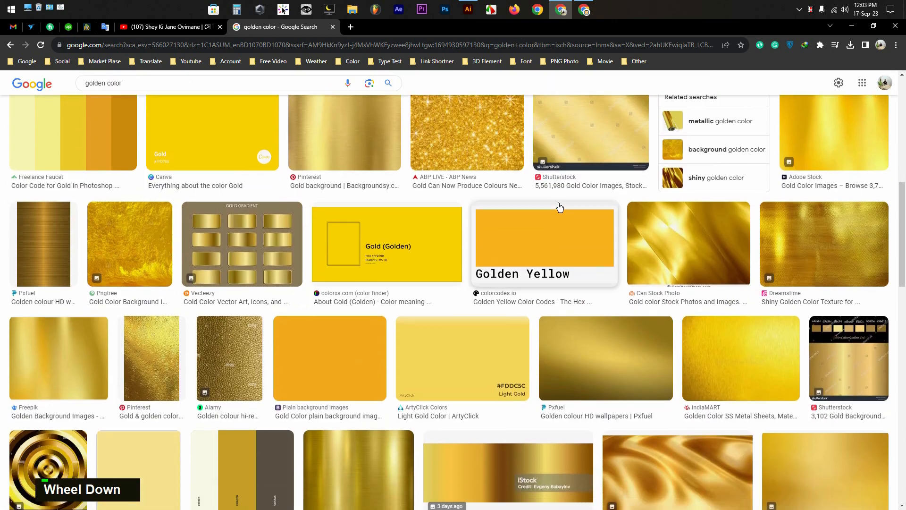
pyautogui.scroll(-10, 560, 207)
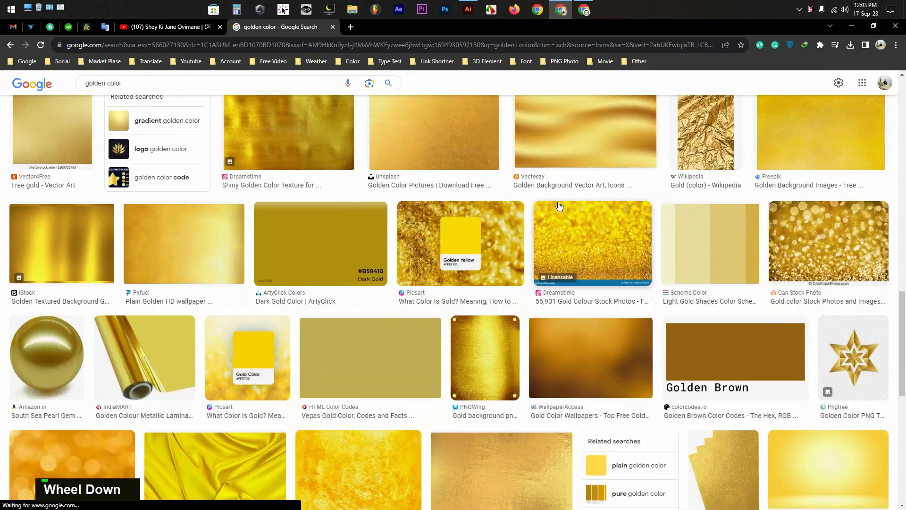
pyautogui.scroll(-10, 559, 206)
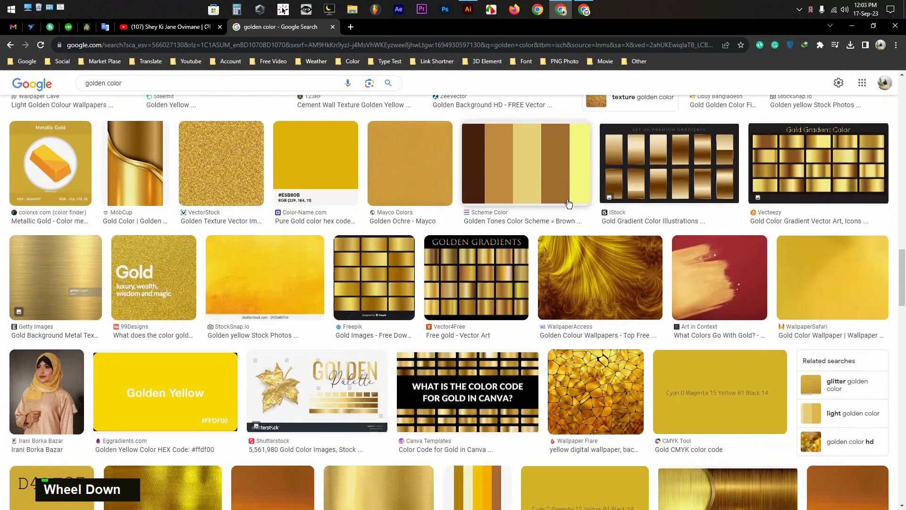
pyautogui.scroll(-4, 580, 201)
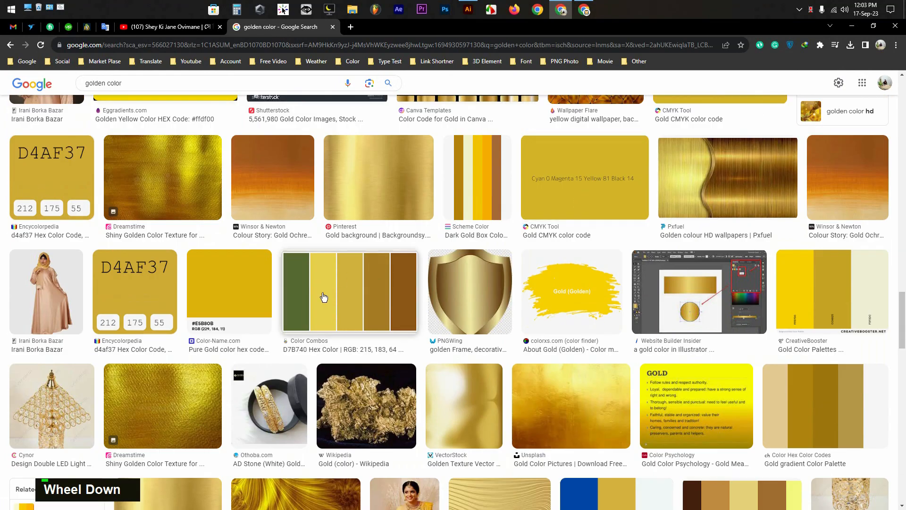
pyautogui.scroll(10, 363, 288)
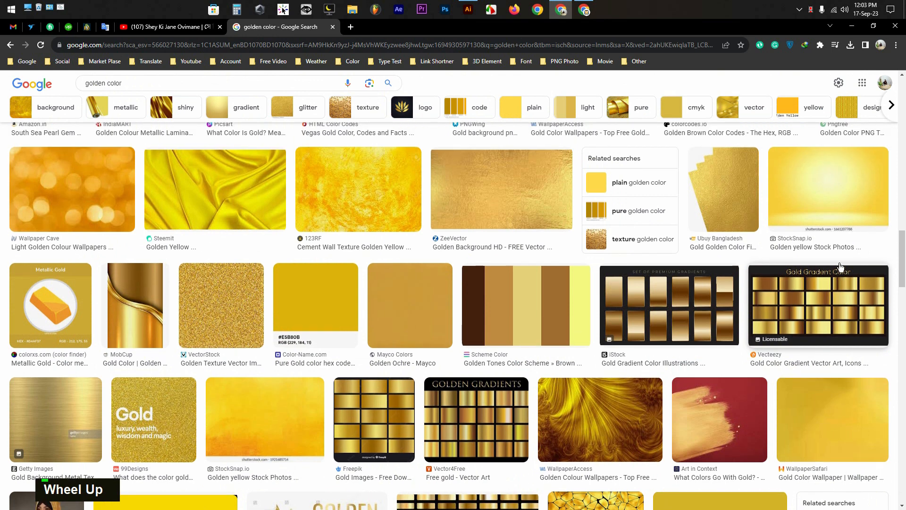
pyautogui.scroll(4, 656, 337)
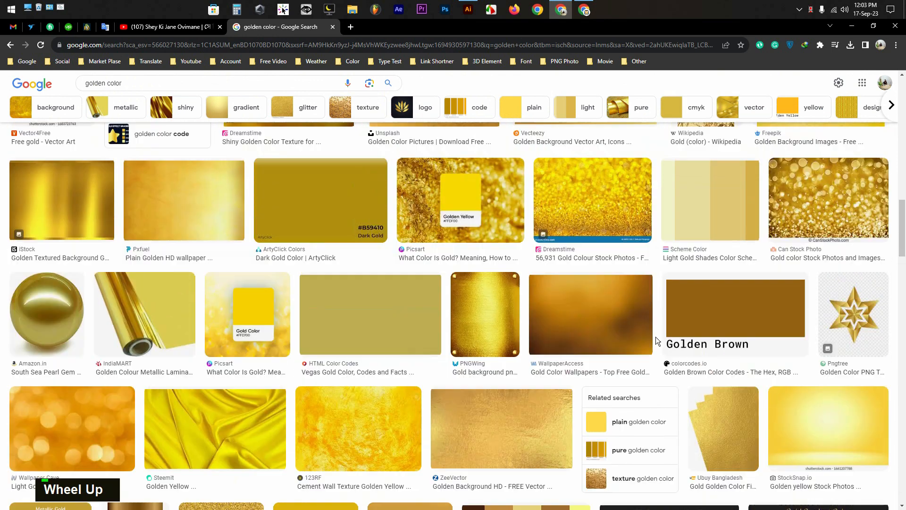
pyautogui.scroll(10, 656, 335)
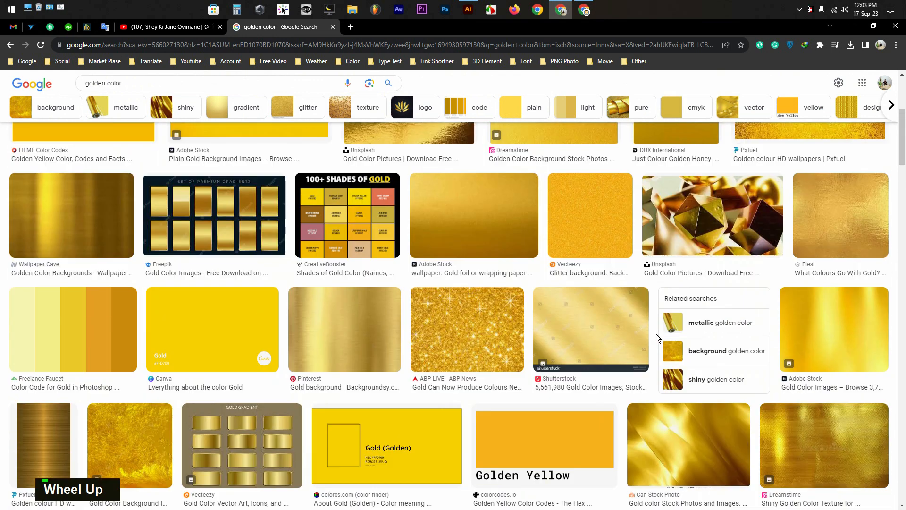
pyautogui.scroll(5, 656, 333)
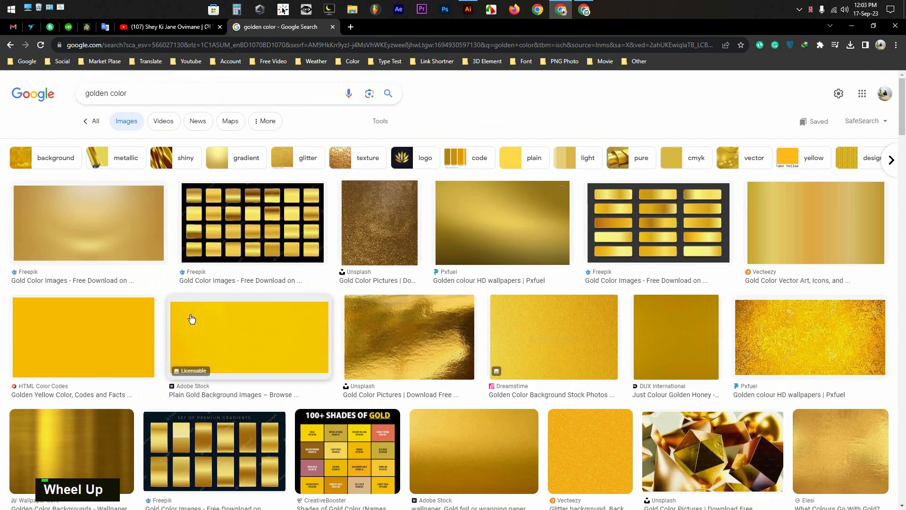
pyautogui.scroll(-5, 628, 330)
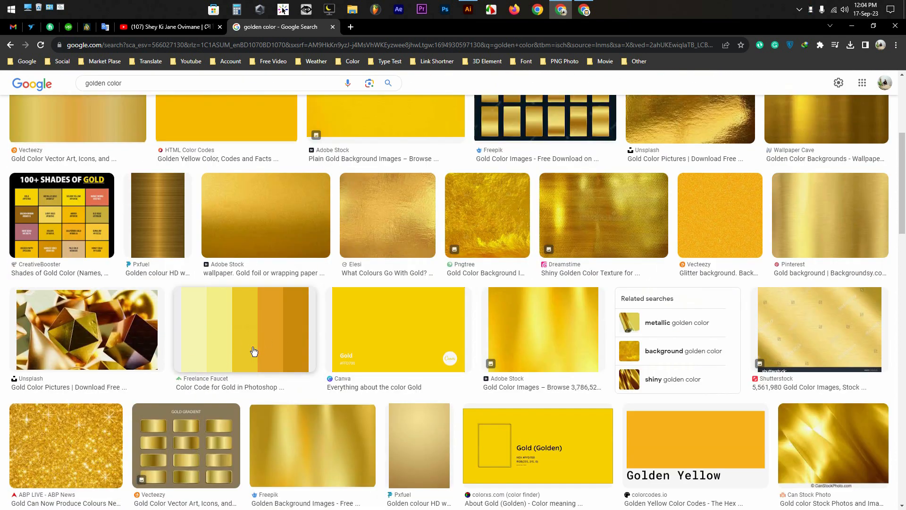
# Copy the five-band gold palette image from the results and paste it into Illustrator, placing it near the artboard's upper-right corner
pyautogui.rightClick(224, 322)
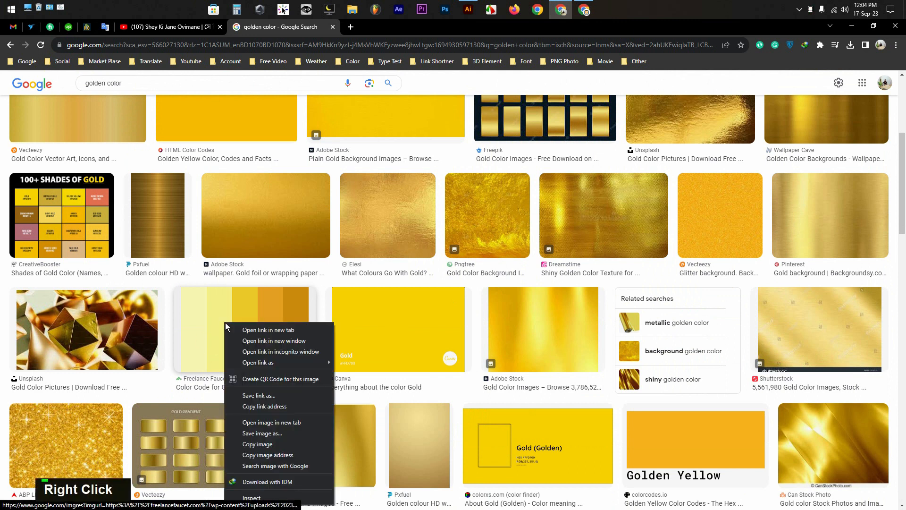
pyautogui.click(260, 444)
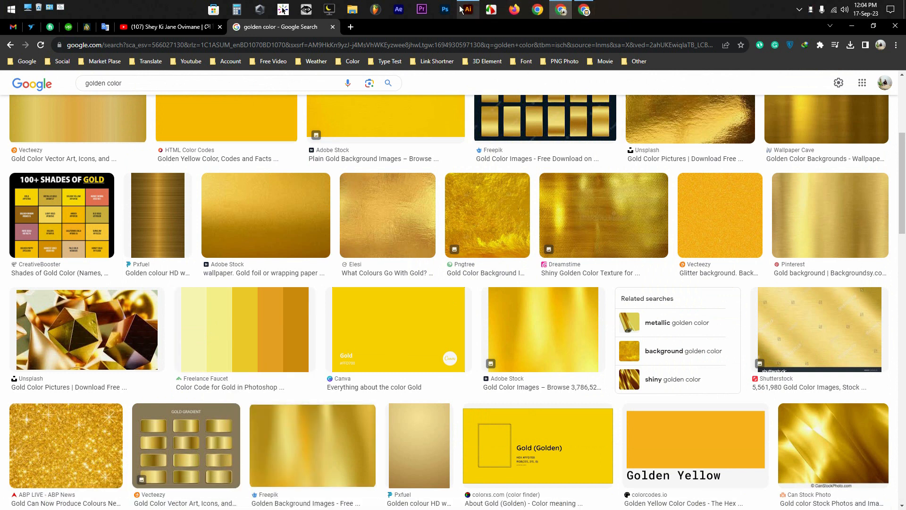
pyautogui.click(461, 9)
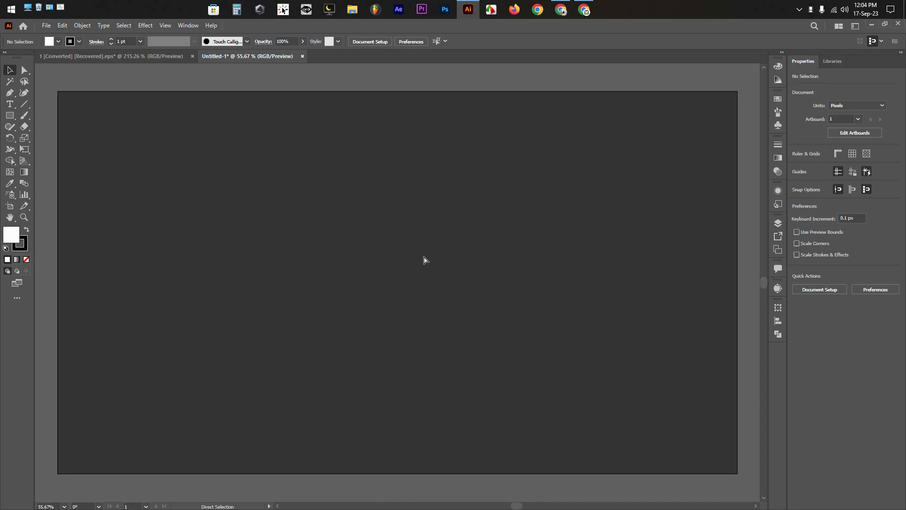
pyautogui.hotkey('ctrl', 'v')
pyautogui.moveTo(449, 282); pyautogui.dragTo(620, 186)
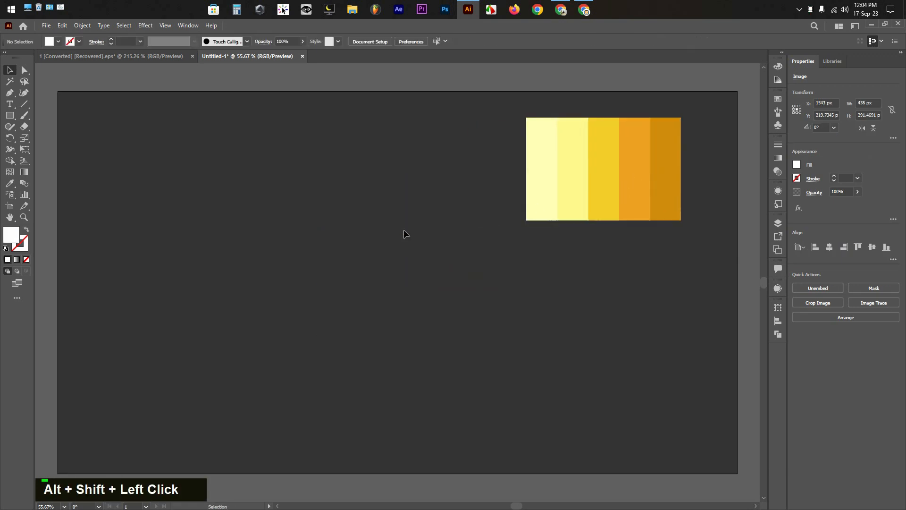
pyautogui.click(403, 230)
# Draw a rectangle about 512 by 93 px in the artboard's upper-left area and shift it slightly down
pyautogui.rightClick(13, 118)
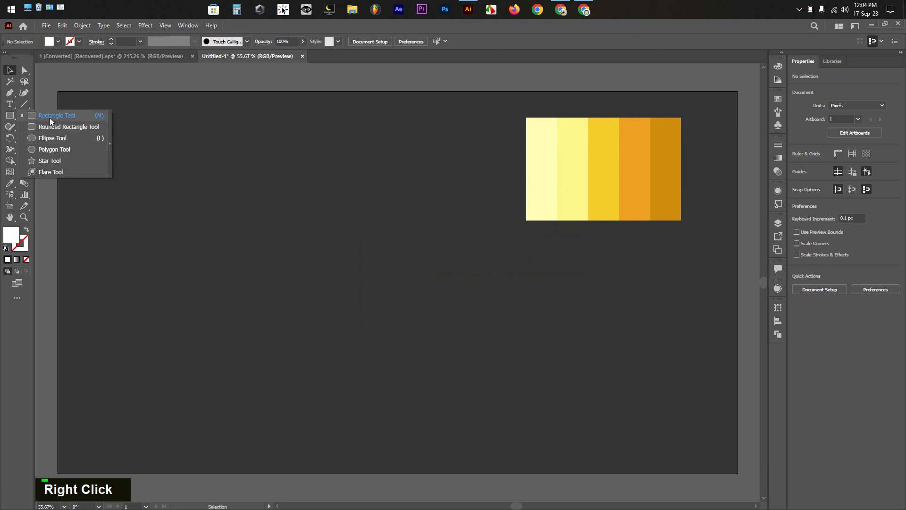
pyautogui.click(49, 118)
pyautogui.moveTo(162, 161); pyautogui.dragTo(343, 194)
pyautogui.press('v')
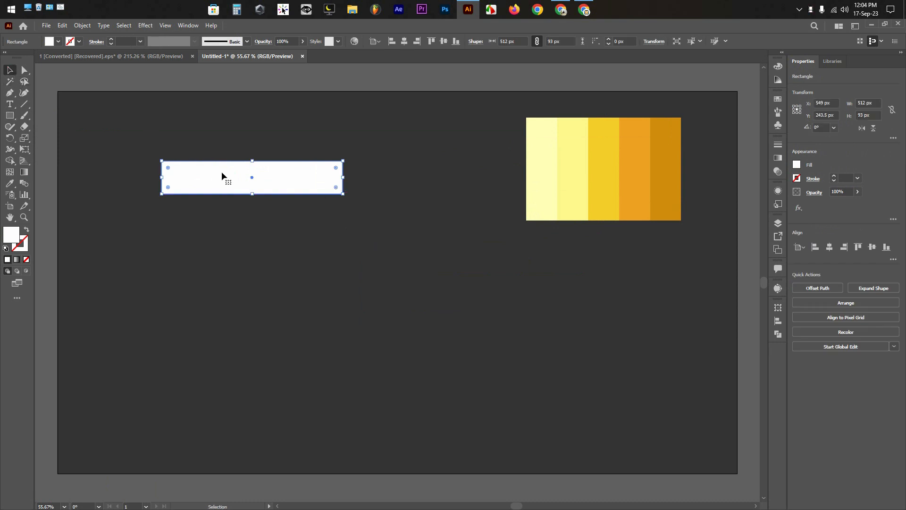
pyautogui.moveTo(222, 172); pyautogui.dragTo(222, 189)
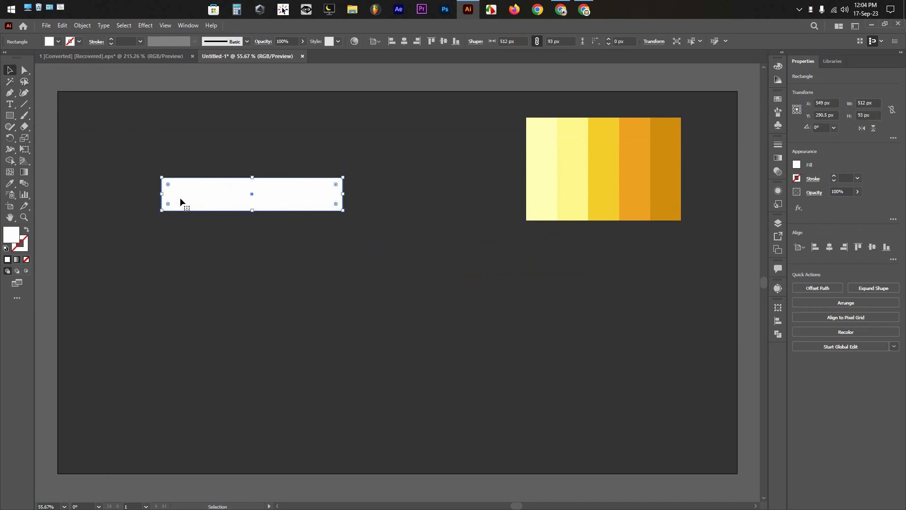
# Fill the rectangle with the white-to-black linear gradient swatch
pyautogui.click(237, 253)
pyautogui.click(214, 197)
pyautogui.click(58, 42)
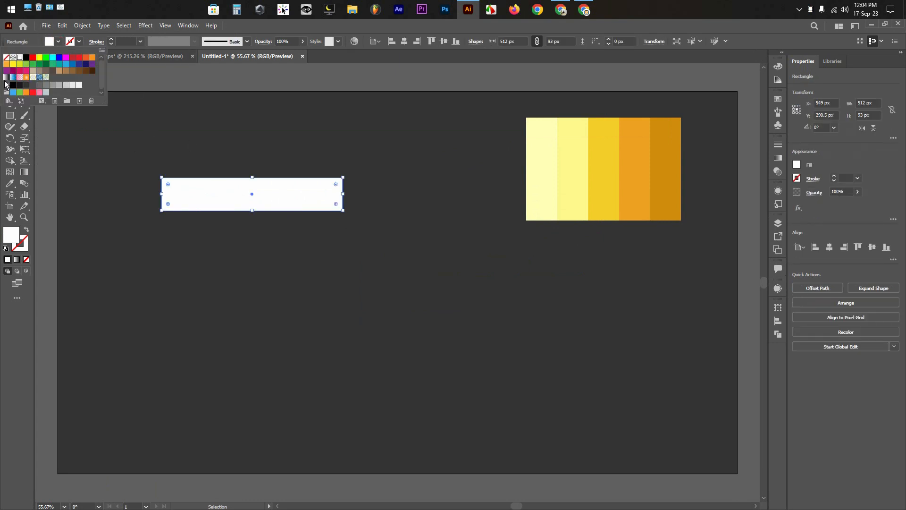
pyautogui.click(6, 77)
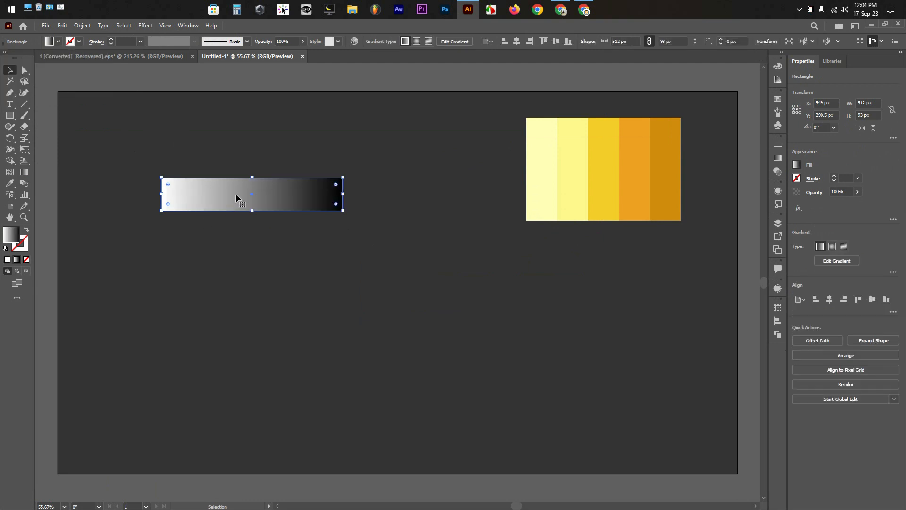
# Shift the palette image left, clear of the gradient settings, and sample its darkest gold and orange for the rectangle gradient's first and last stops
pyautogui.click(779, 160)
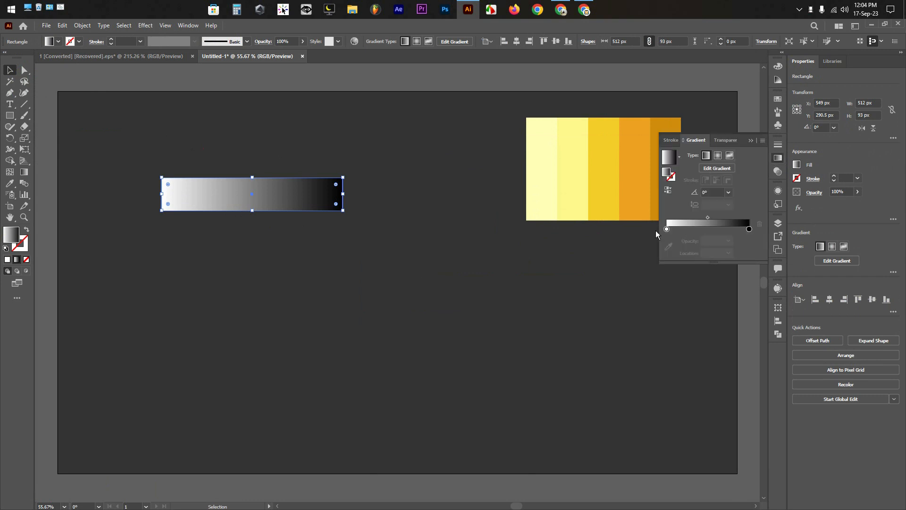
pyautogui.moveTo(617, 168); pyautogui.dragTo(561, 168)
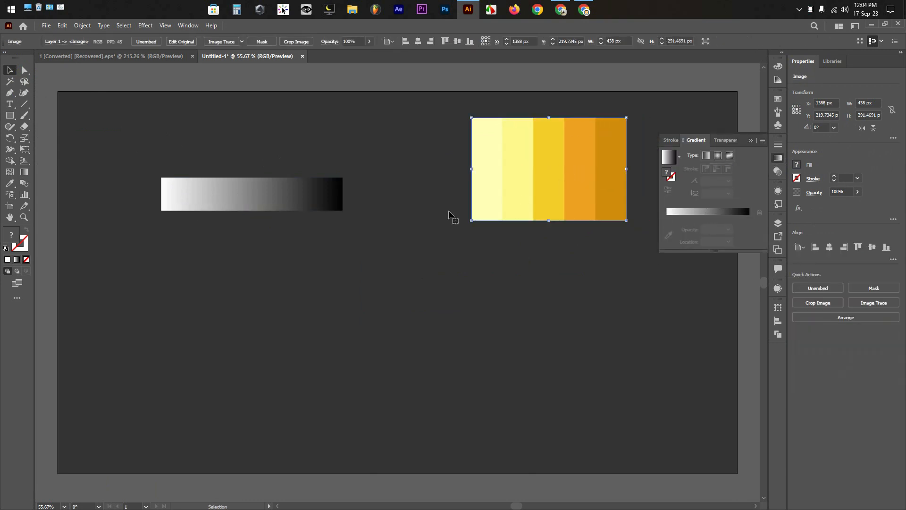
pyautogui.click(266, 202)
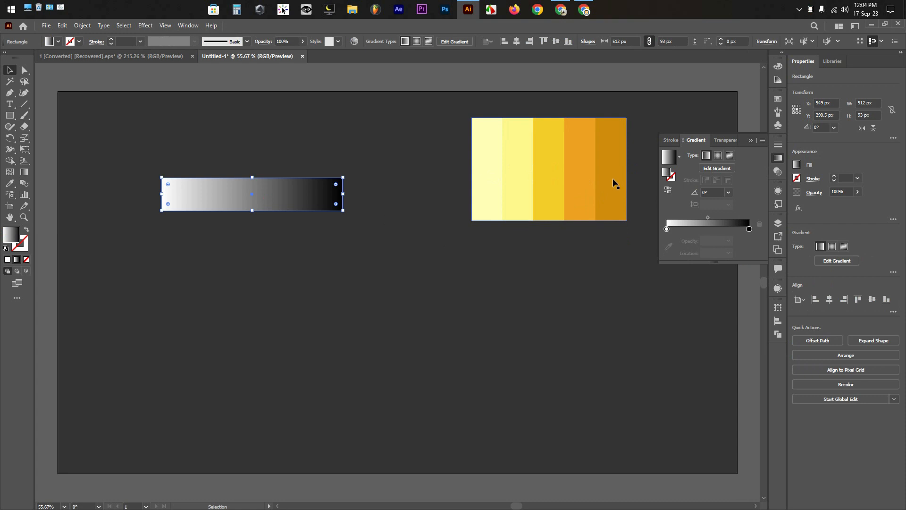
pyautogui.doubleClick(667, 229)
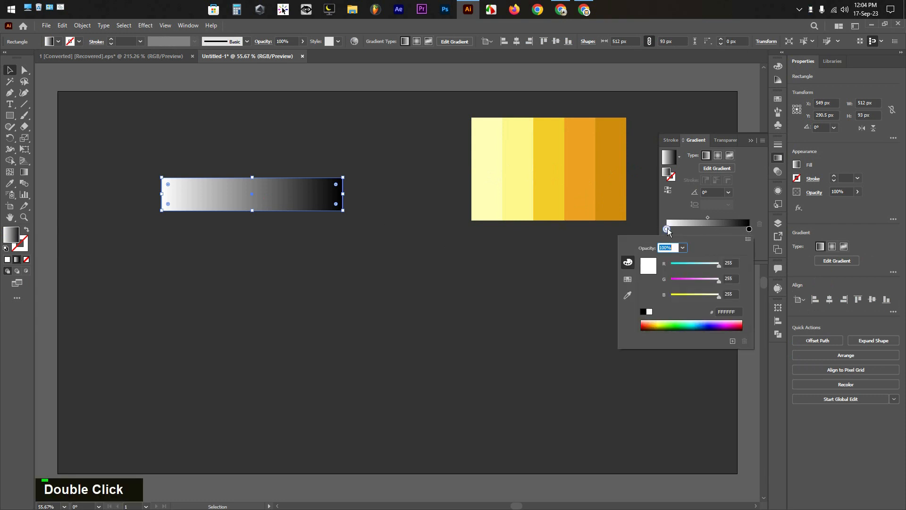
pyautogui.press('Escape')
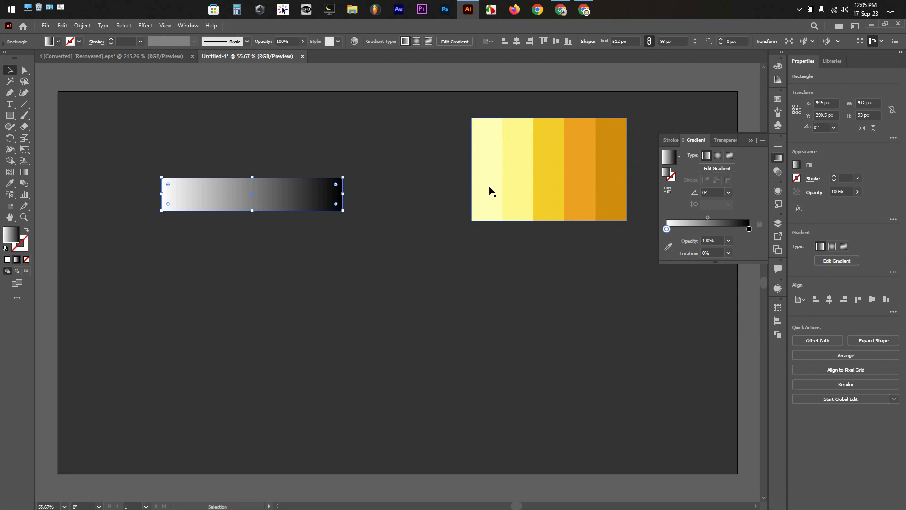
pyautogui.click(666, 229)
pyautogui.click(670, 246)
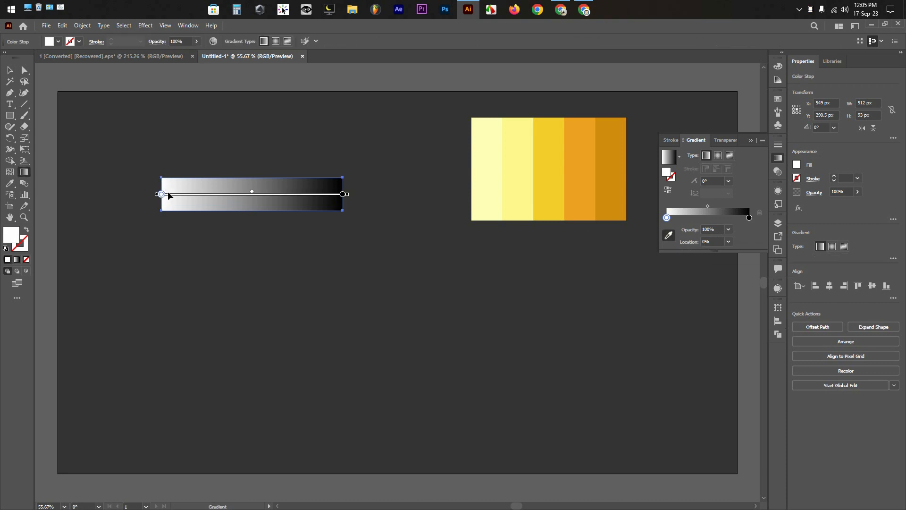
pyautogui.click(617, 154)
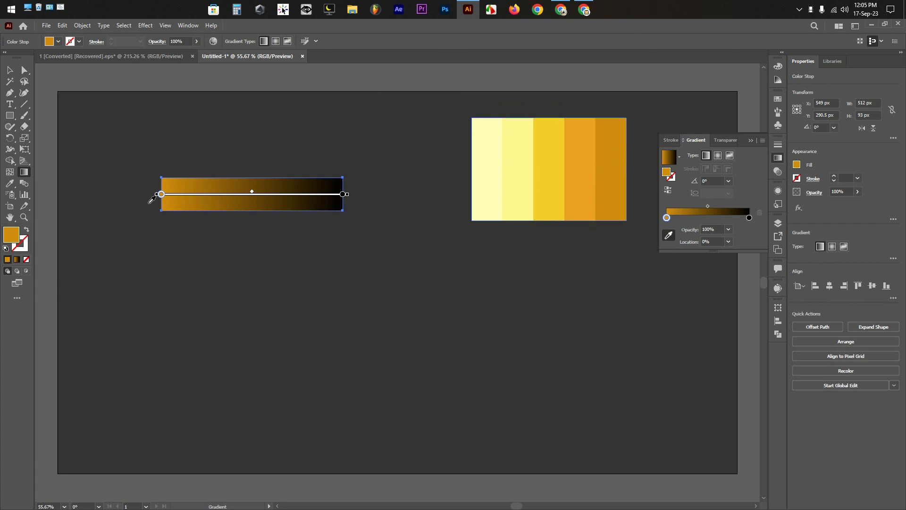
pyautogui.click(749, 218)
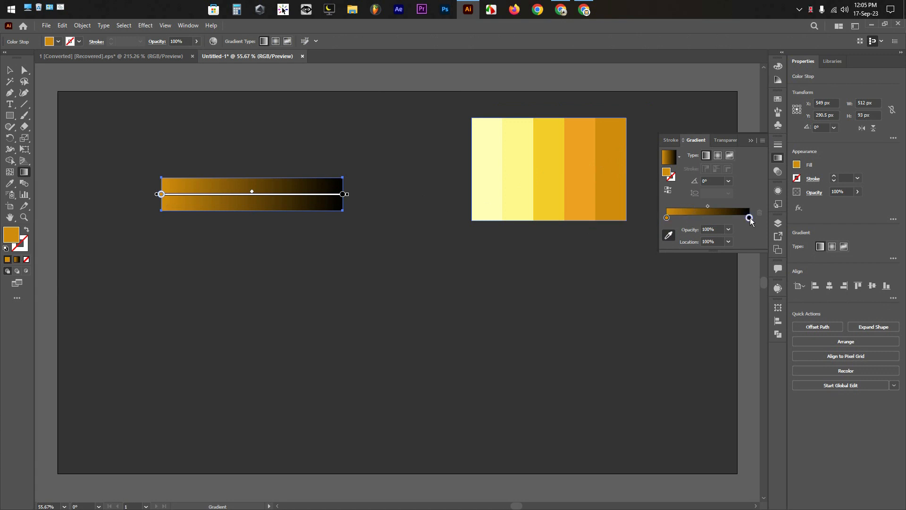
pyautogui.click(582, 163)
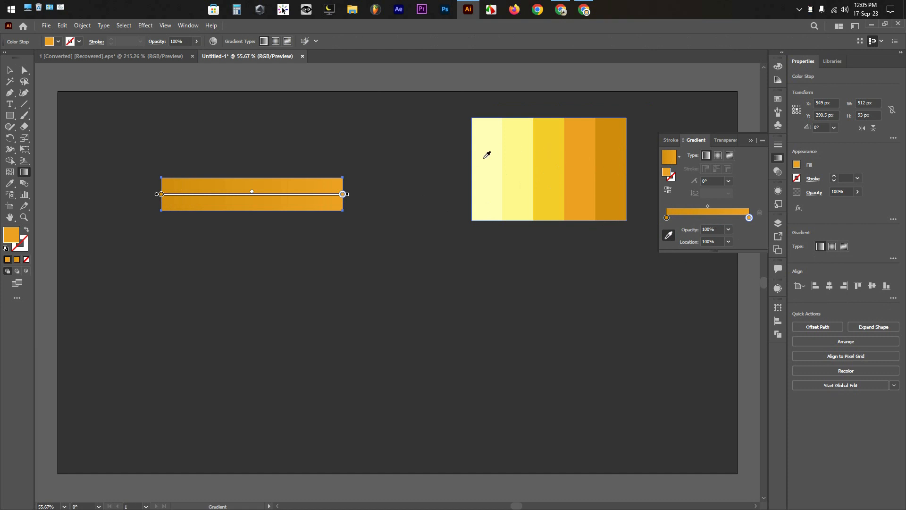
# Add gradient stops at about 41% and 72%, sampling the palette's palest yellow and its middle golden yellow respectively
pyautogui.click(701, 218)
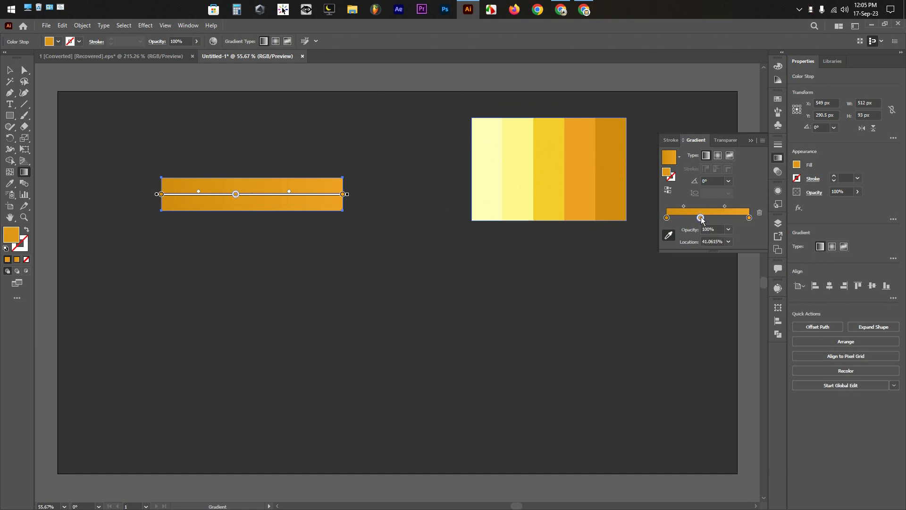
pyautogui.click(668, 236)
pyautogui.click(486, 160)
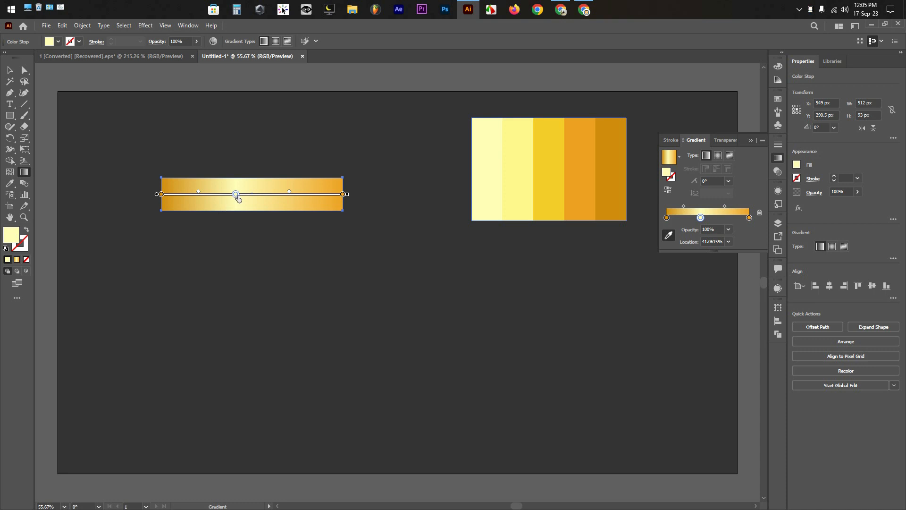
pyautogui.click(726, 218)
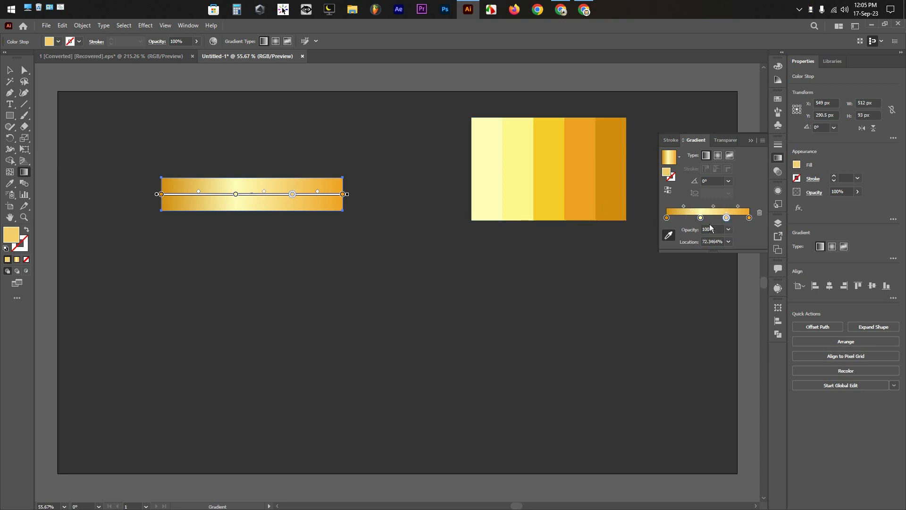
pyautogui.click(557, 169)
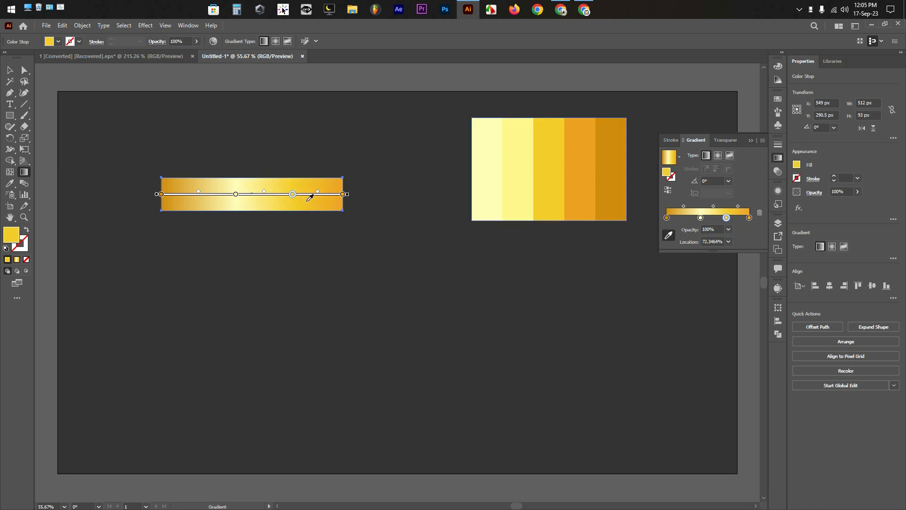
# Move the gold gradient rectangle up and slightly left, with the gradient settings collapsed
pyautogui.press('v')
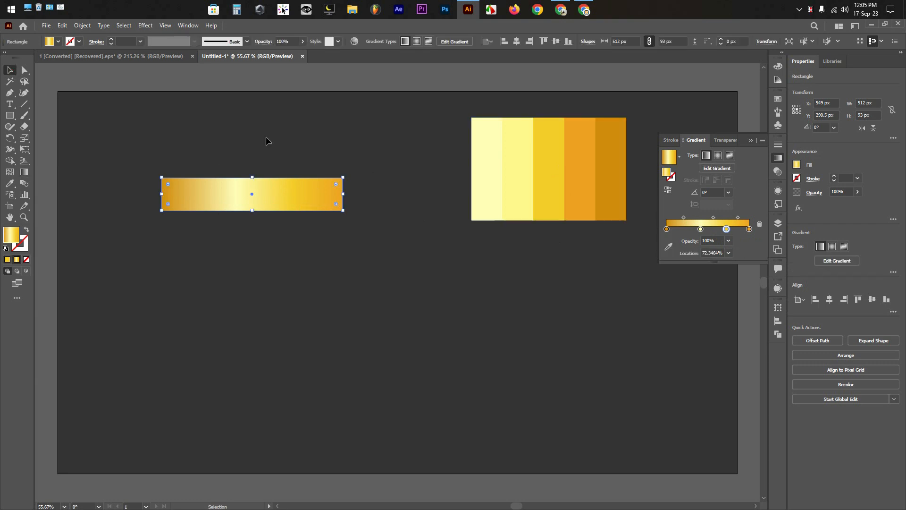
pyautogui.doubleClick(751, 141)
pyautogui.click(305, 261)
pyautogui.moveTo(268, 182); pyautogui.dragTo(254, 141)
pyautogui.click(279, 204)
# Draw a circle below the rectangle near the artboard's left side, filled with the same gold gradient in reversed direction
pyautogui.rightClick(9, 115)
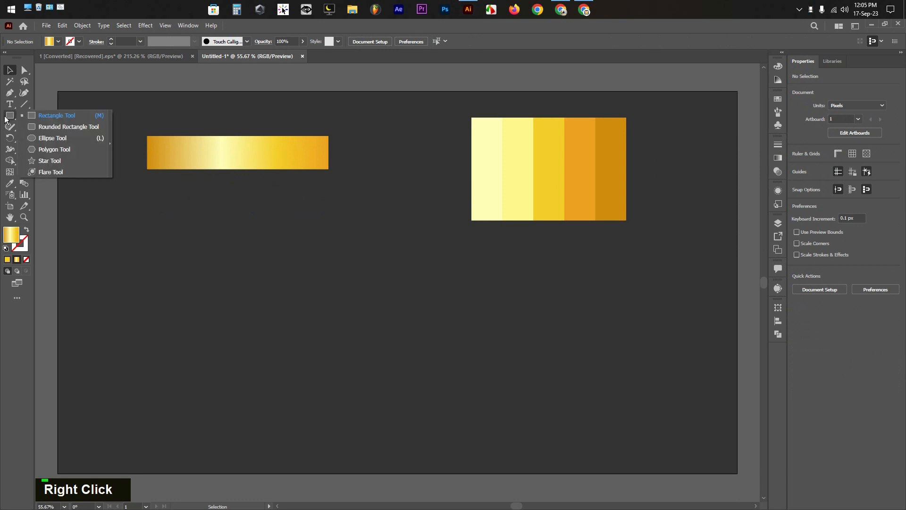
pyautogui.click(47, 138)
pyautogui.moveTo(252, 300); pyautogui.dragTo(314, 332)
pyautogui.press('v')
pyautogui.doubleClick(134, 315)
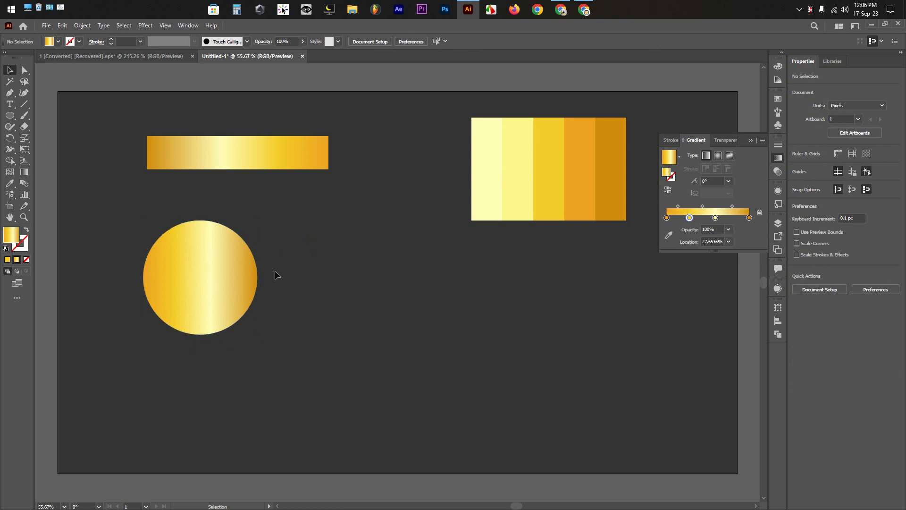
# Move the rectangle gradient's palest stop to about 19% and add a stop at about 49% in the palette's darkest gold
pyautogui.click(294, 155)
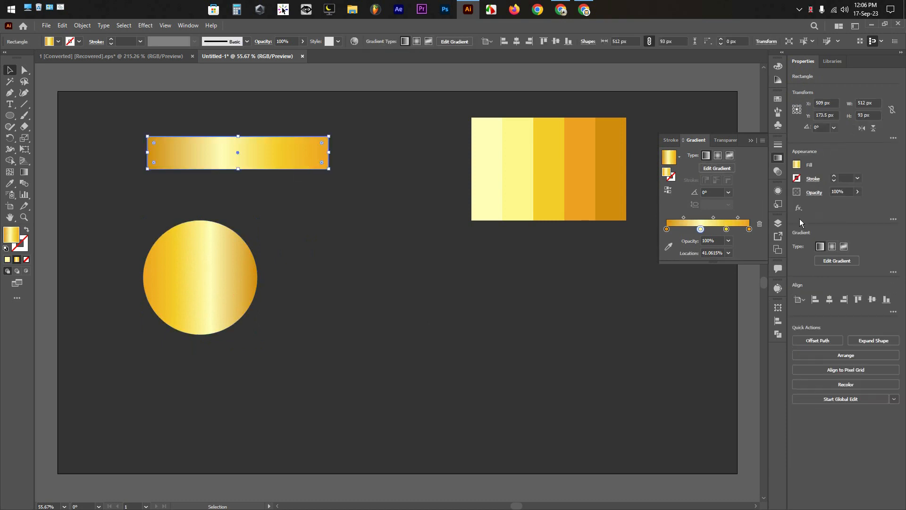
pyautogui.moveTo(700, 229); pyautogui.dragTo(684, 228)
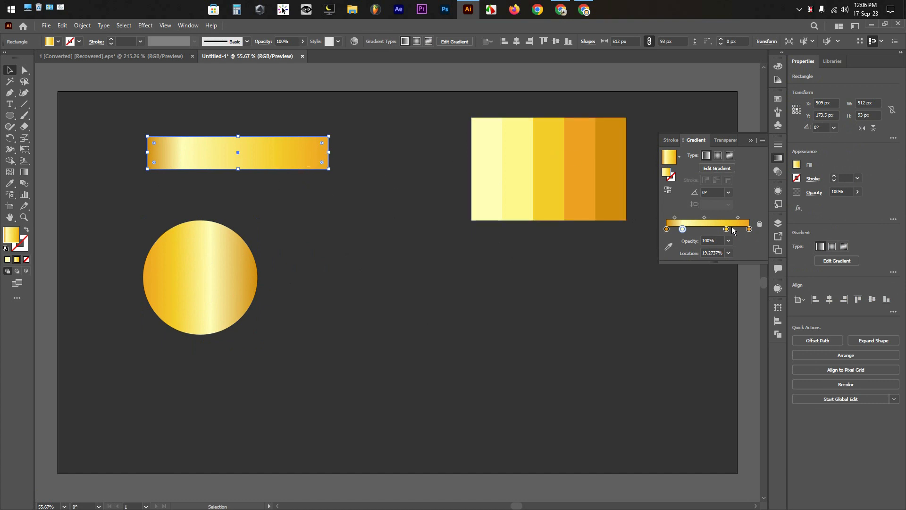
pyautogui.click(706, 230)
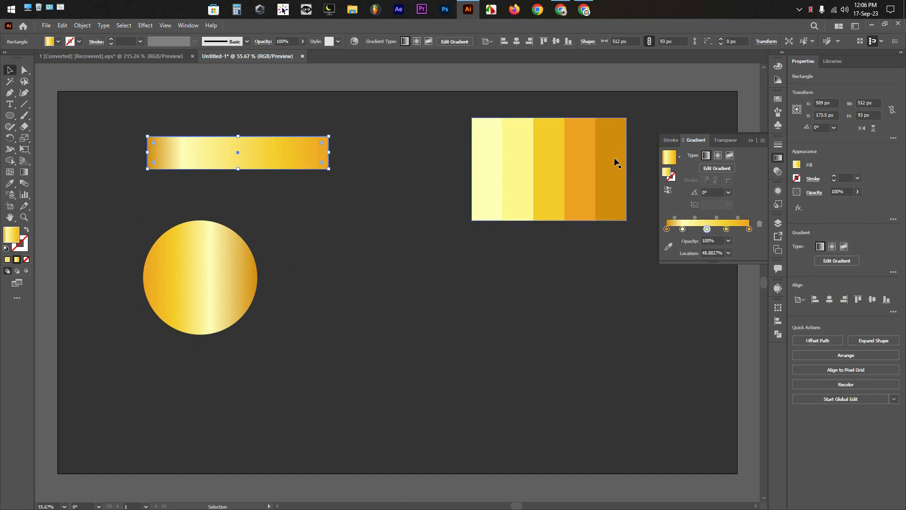
pyautogui.click(669, 247)
pyautogui.click(619, 178)
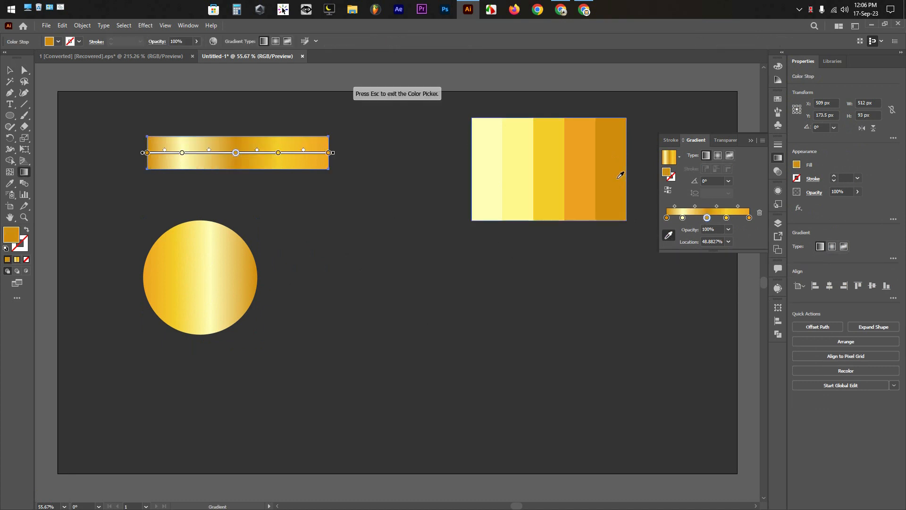
pyautogui.click(10, 71)
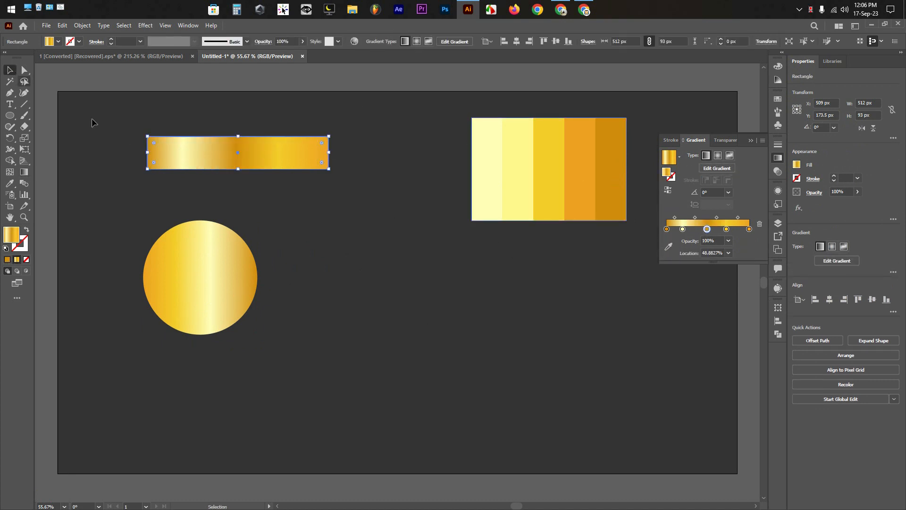
pyautogui.click(347, 235)
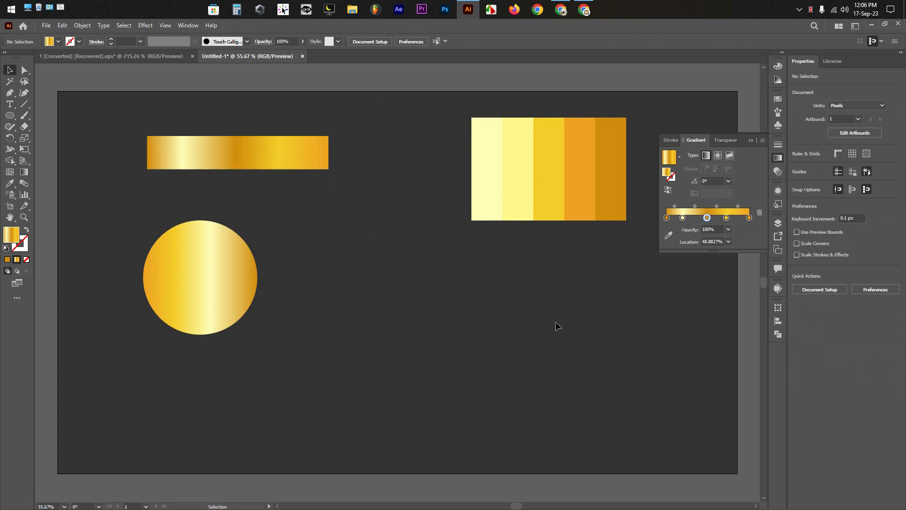
pyautogui.hotkey('ctrl', 'a')
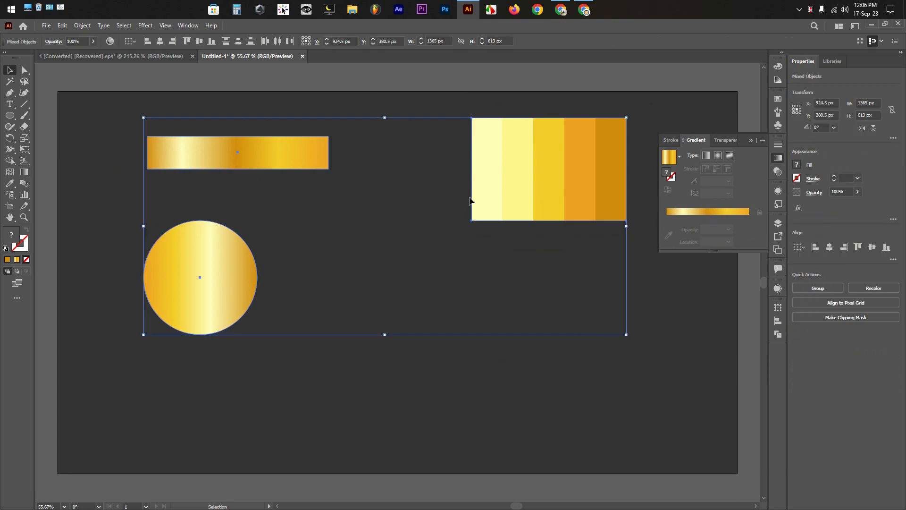
pyautogui.doubleClick(754, 143)
pyautogui.click(651, 334)
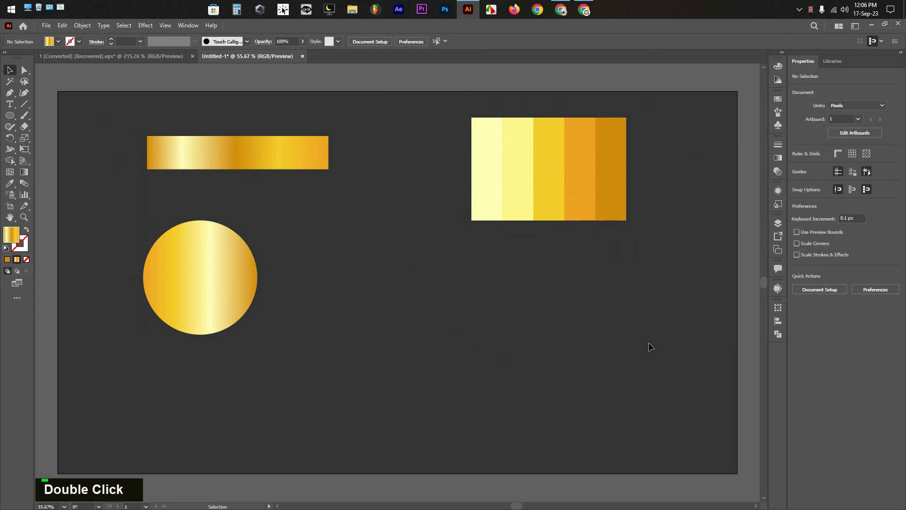
# Switch to Chrome and open freepik.com in a new tab
pyautogui.click(561, 10)
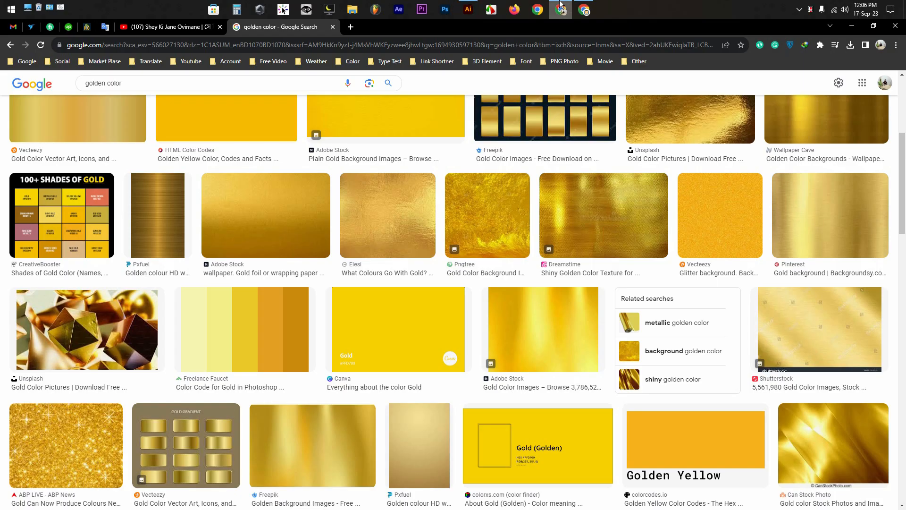
pyautogui.click(346, 26)
pyautogui.write('fr')
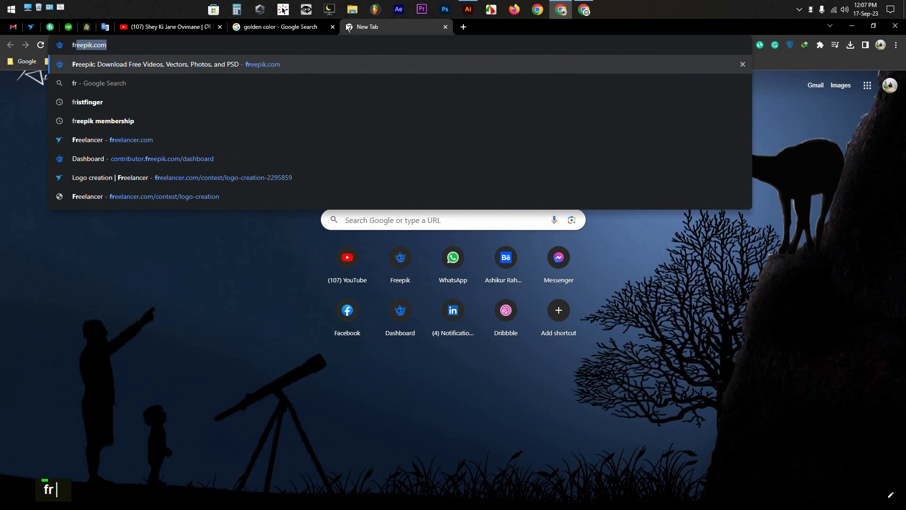
pyautogui.press('Return')
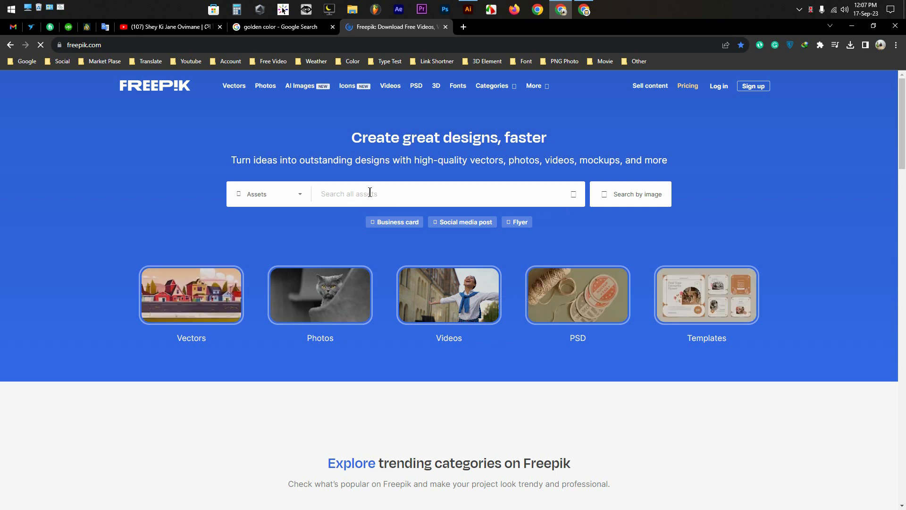
# Search all Freepik assets for "golden"
pyautogui.write('golden gr')
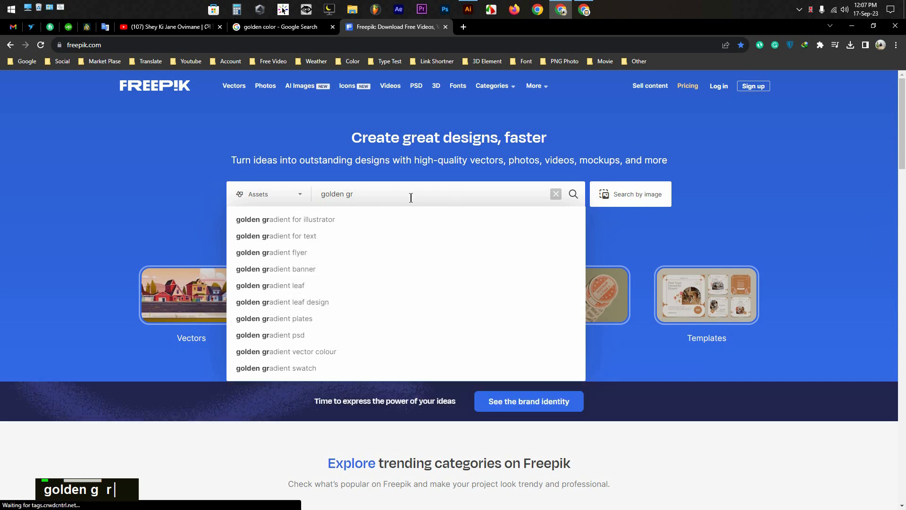
pyautogui.press('BackSpace')
pyautogui.press('BackSpace')
pyautogui.press('BackSpace')
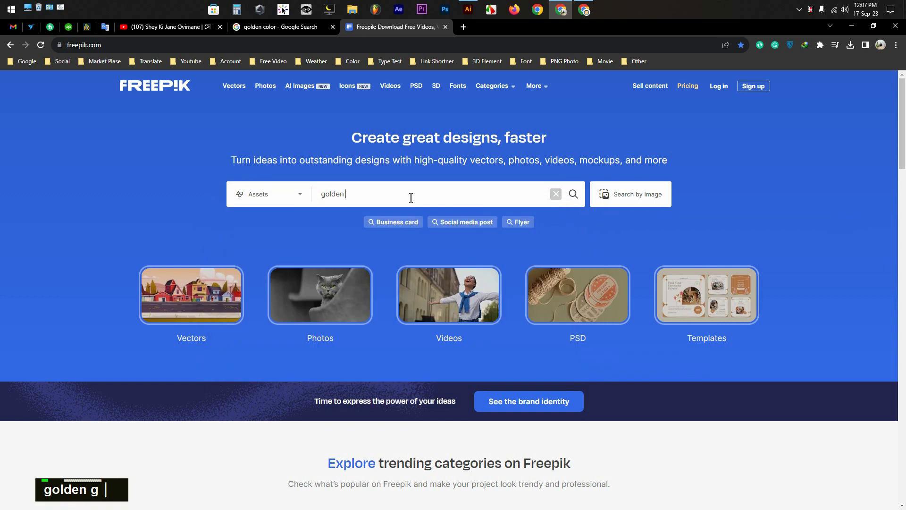
pyautogui.press('Return')
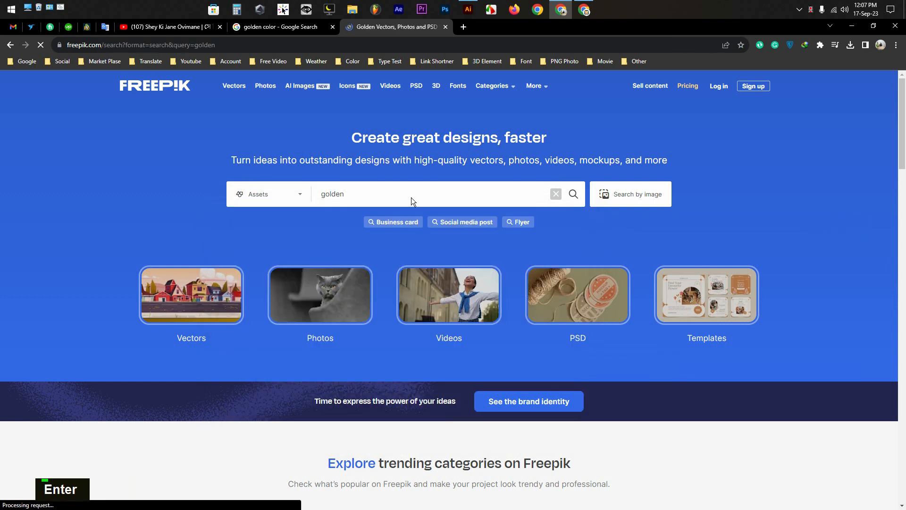
# Browse the golden results and open the free yellow gold gradients metallic gradients set
pyautogui.scroll(-3, 387, 272)
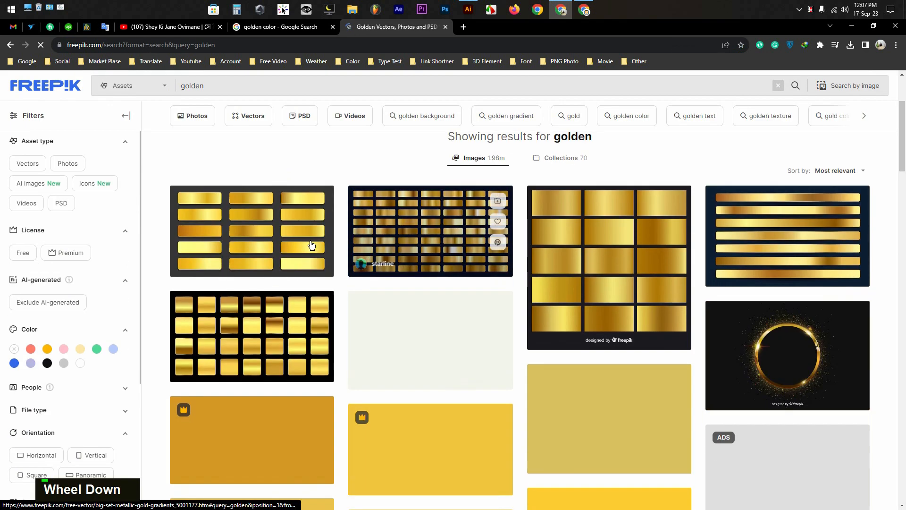
pyautogui.scroll(-4, 188, 222)
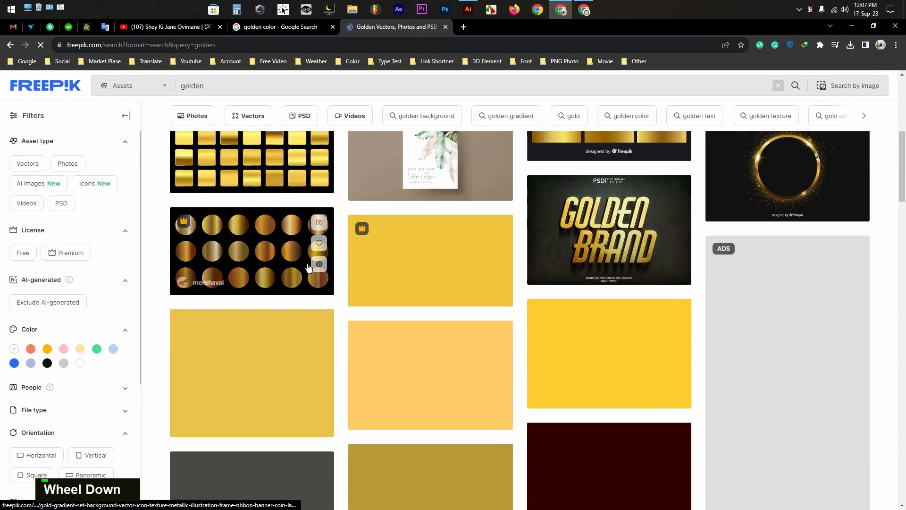
pyautogui.scroll(4, 320, 272)
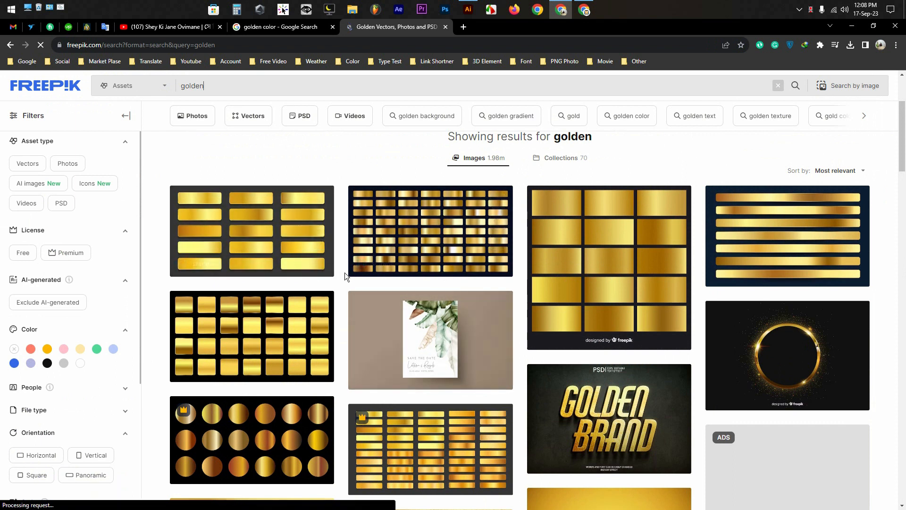
pyautogui.scroll(-1, 344, 272)
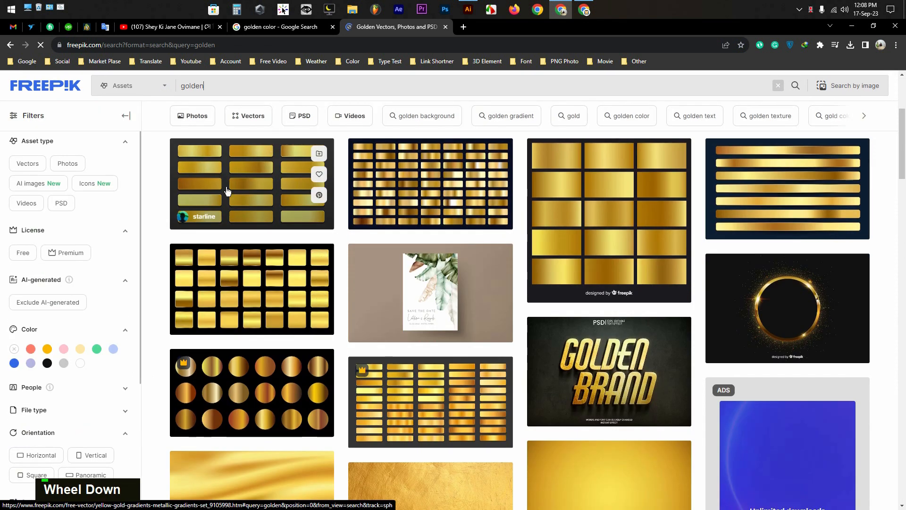
pyautogui.click(245, 184)
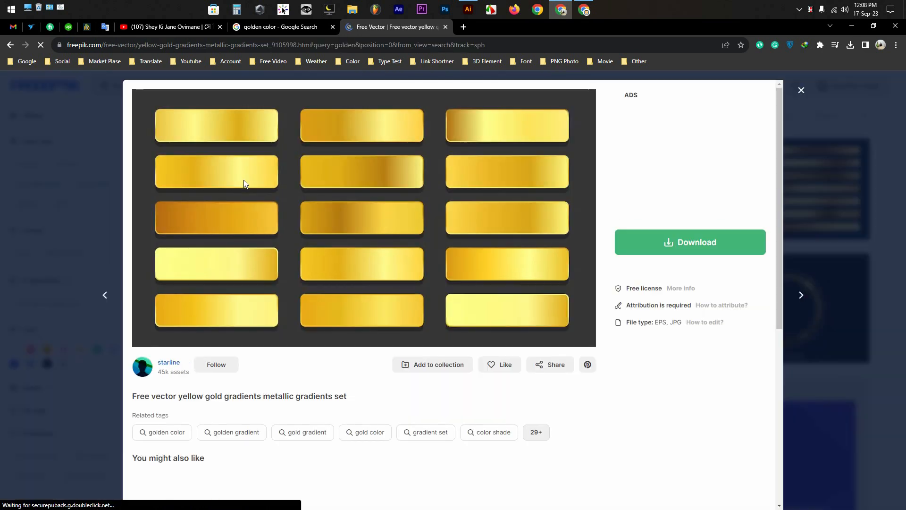
# Download the yellow gold gradients set as a zip archive and close the archive preview
pyautogui.click(689, 242)
pyautogui.click(680, 367)
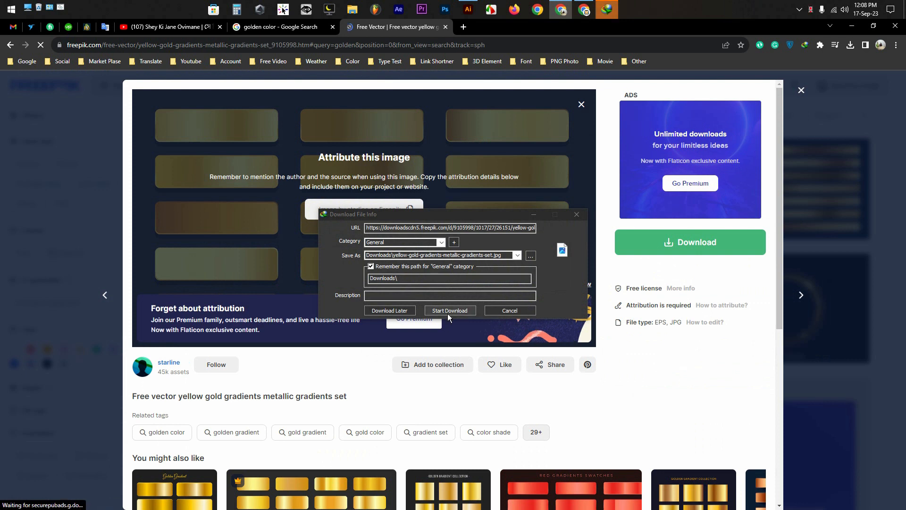
pyautogui.click(447, 312)
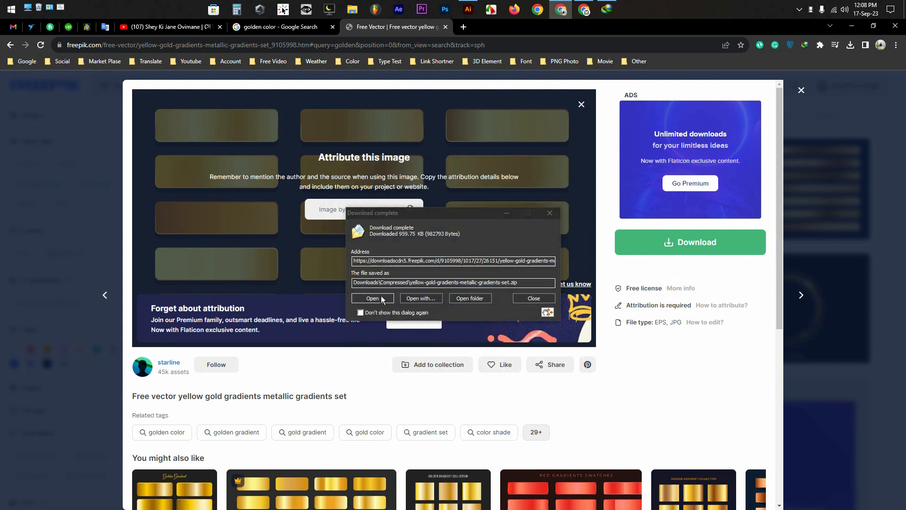
pyautogui.click(378, 299)
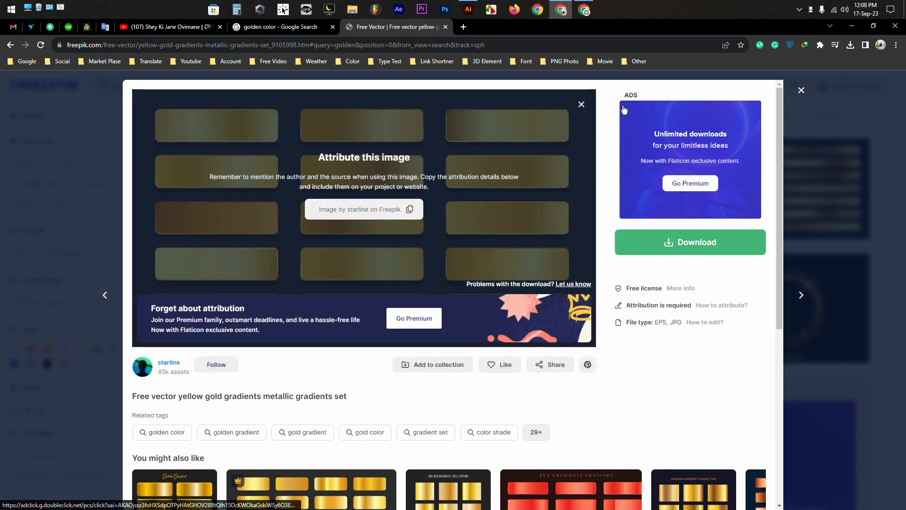
pyautogui.click(625, 100)
# Switch to File Explorer and open the Compressed folder inside Downloads
pyautogui.click(28, 8)
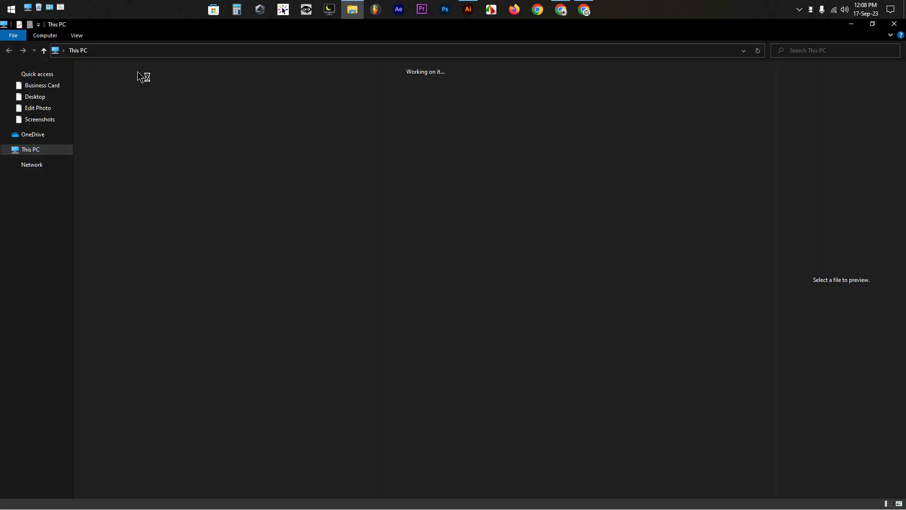
pyautogui.doubleClick(493, 99)
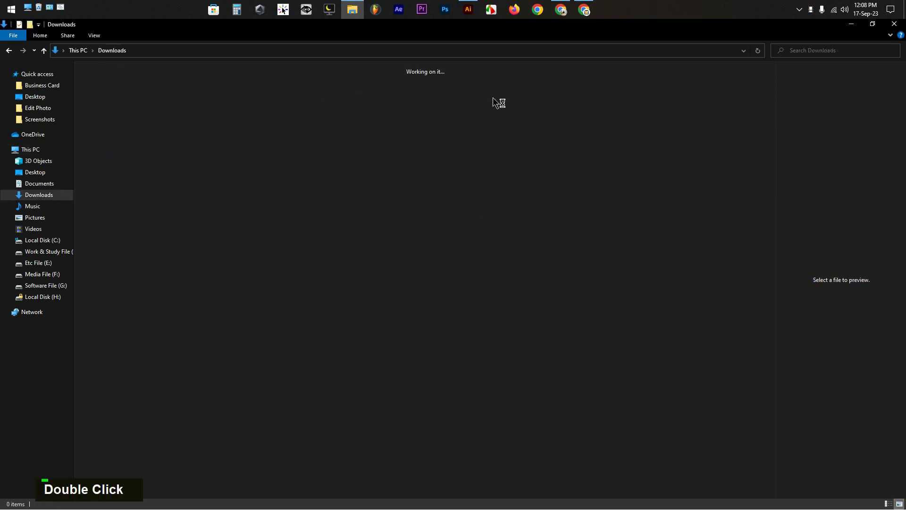
pyautogui.click(121, 109)
pyautogui.doubleClick(121, 109)
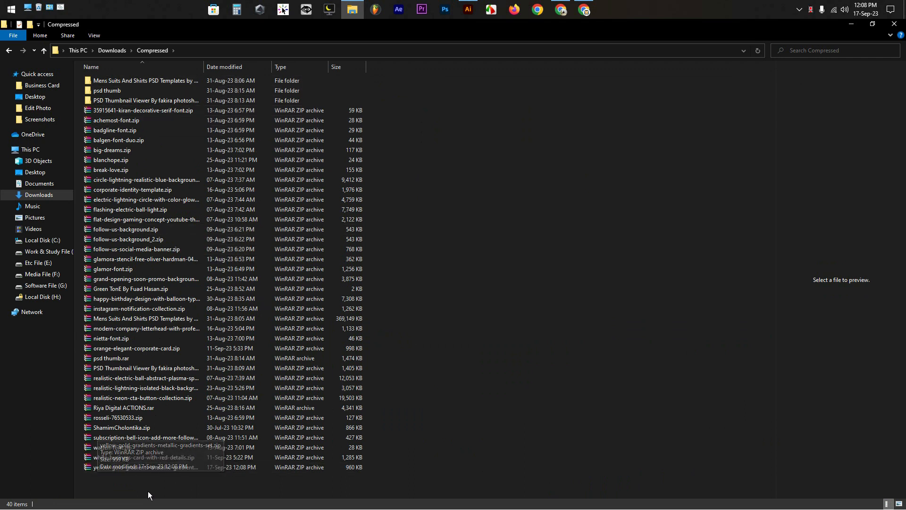
# Extract the yellow-gold-gradients-metallic-gradients-set archive into the current folder and open 26151.eps in Illustrator, fitted to the window
pyautogui.click(130, 469)
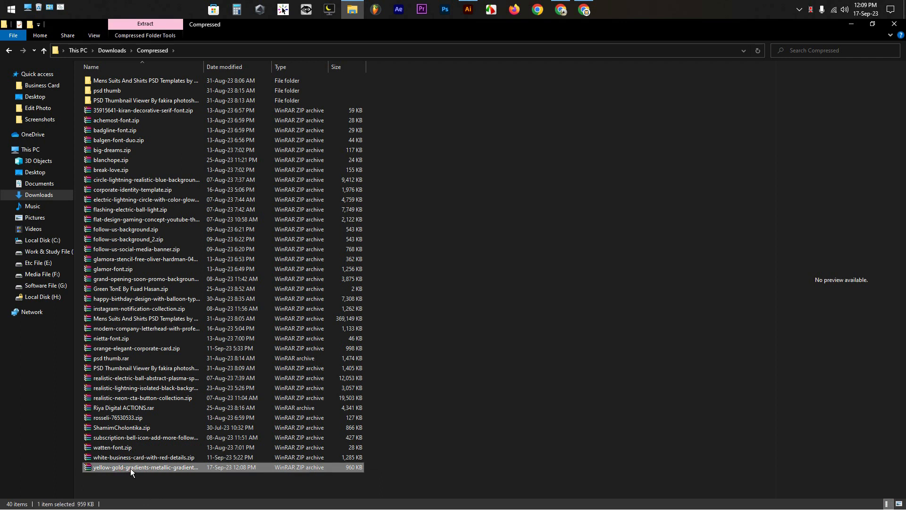
pyautogui.rightClick(101, 468)
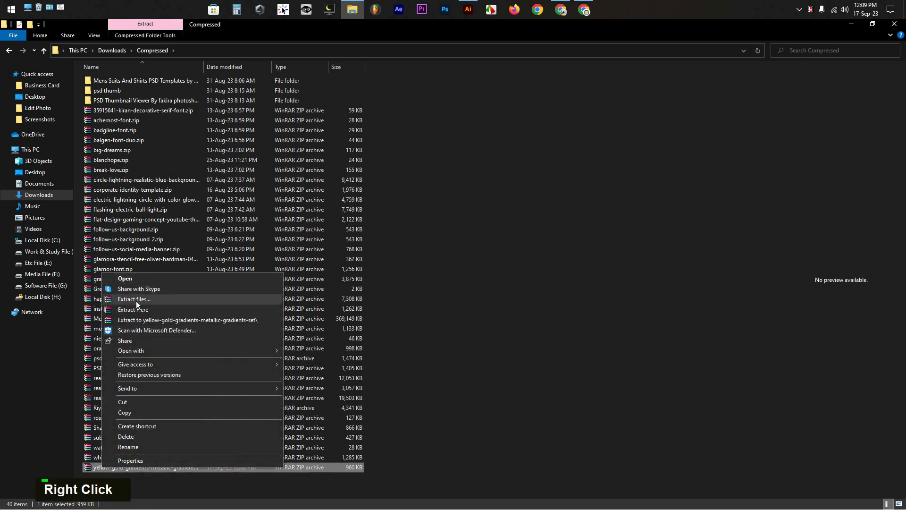
pyautogui.click(137, 310)
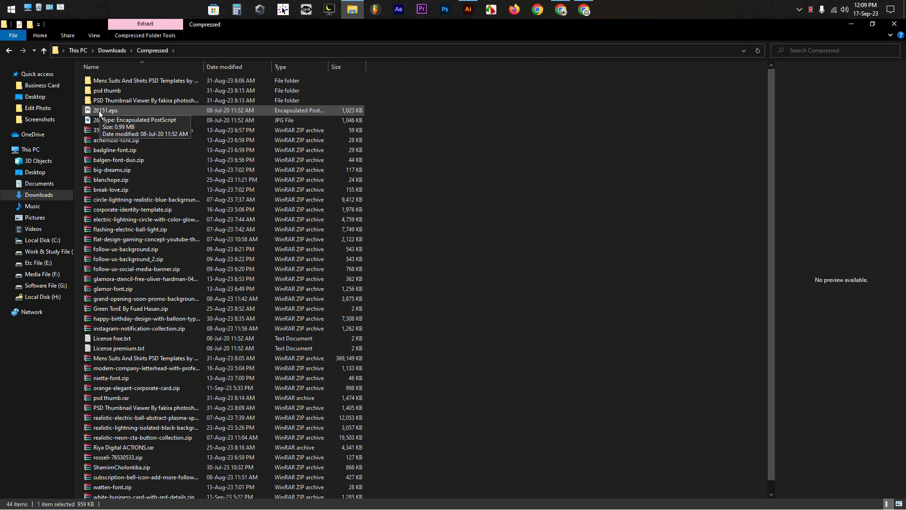
pyautogui.doubleClick(98, 111)
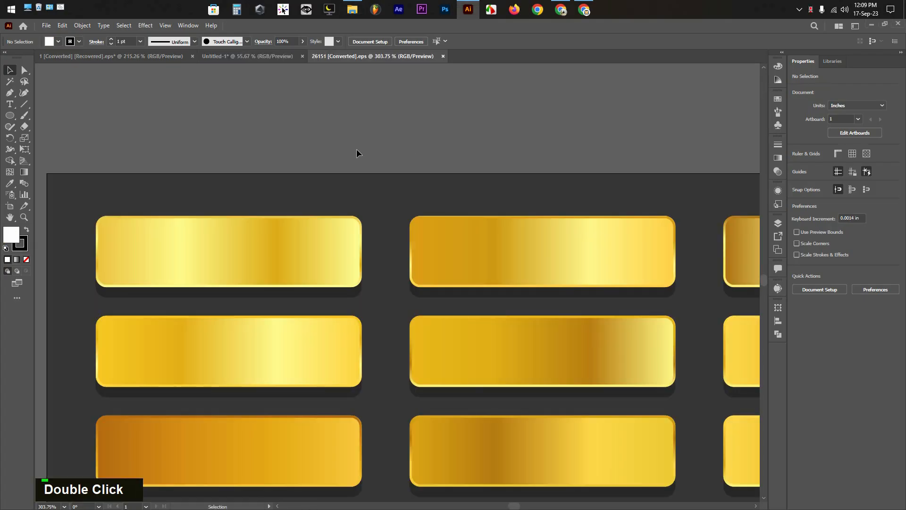
pyautogui.hotkey('ctrl', '0')
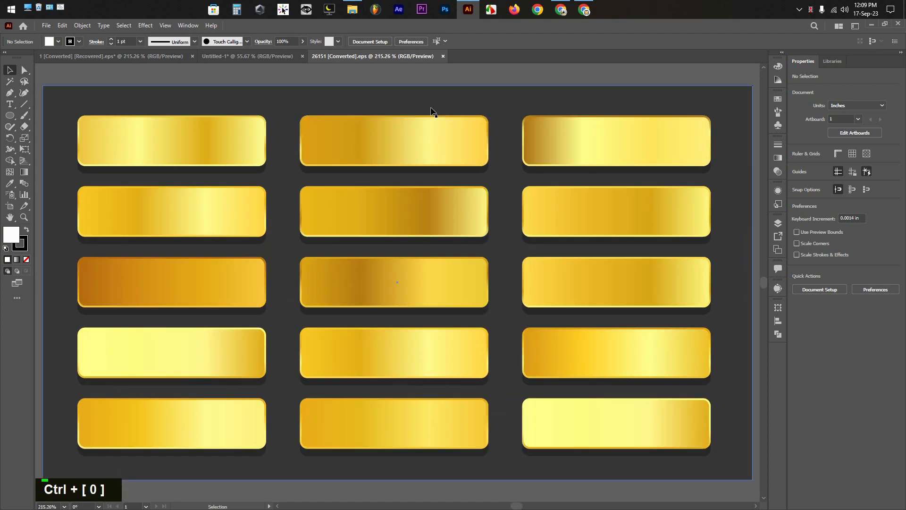
# Ungroup all the gradient artwork and move the first gold bar up and right, off its shadow
pyautogui.hotkey('ctrl', 'a')
pyautogui.rightClick(419, 127)
pyautogui.click(446, 205)
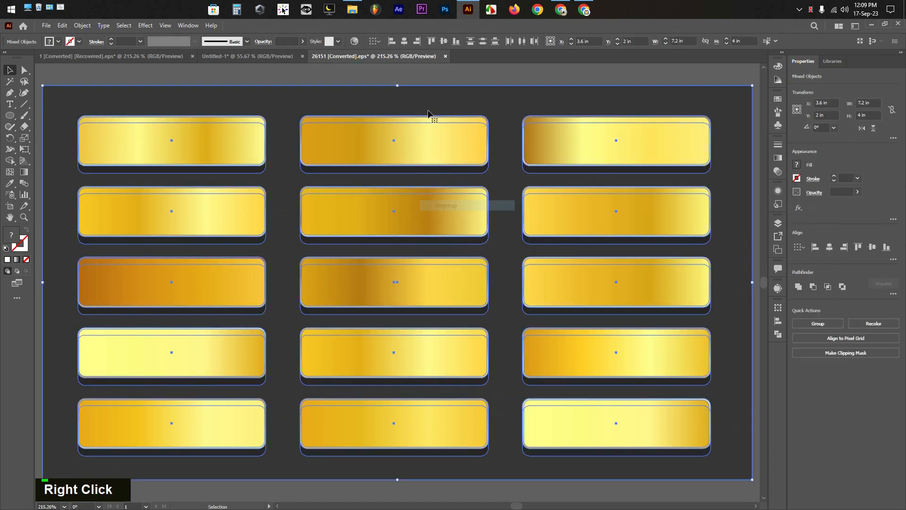
pyautogui.click(283, 142)
pyautogui.click(171, 164)
pyautogui.moveTo(172, 166); pyautogui.dragTo(189, 131)
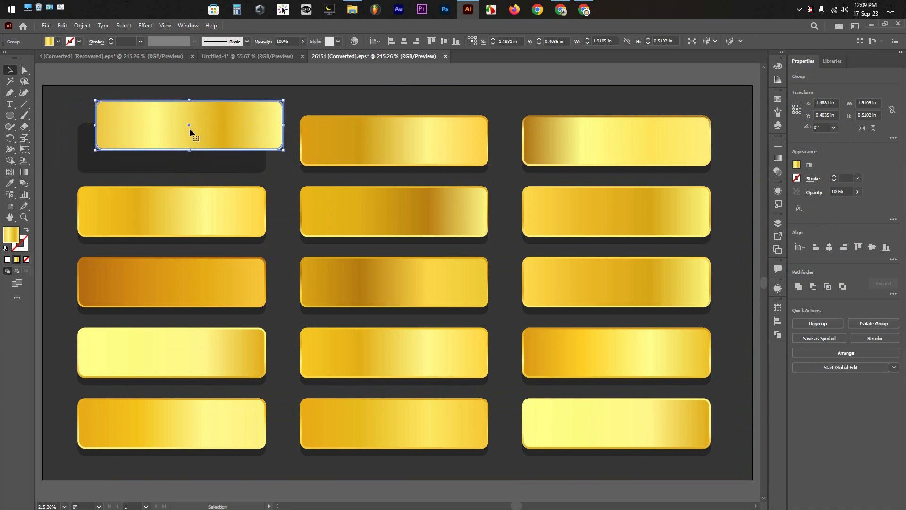
# Draw a gold gradient circle about 2.39 in across on the canvas outside the artboard's left edge and select it
pyautogui.click(24, 116)
pyautogui.click(11, 116)
pyautogui.scroll(-3, 305, 126)
pyautogui.moveTo(69, 170); pyautogui.dragTo(161, 282)
pyautogui.press('v')
pyautogui.doubleClick(130, 231)
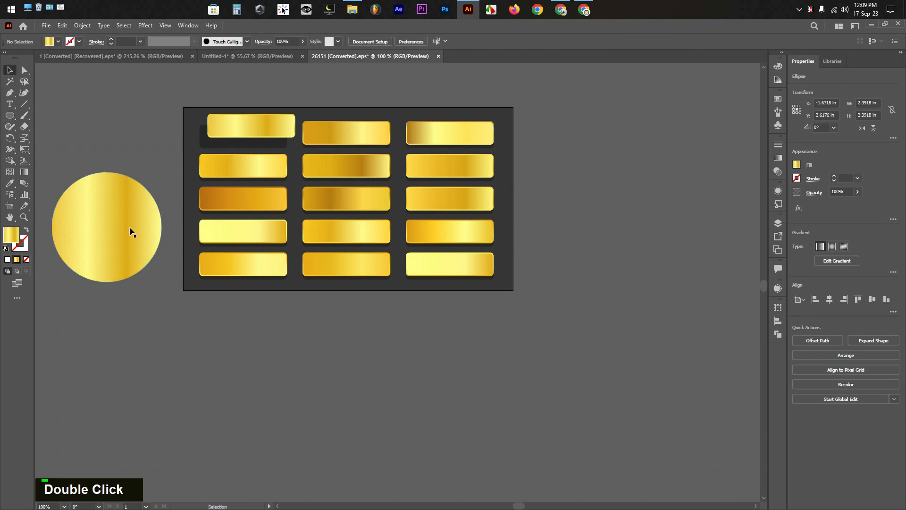
# Try several gold bars' gradients on the circle with the Eyedropper, ending with the middle bar in the fourth row
pyautogui.press('i')
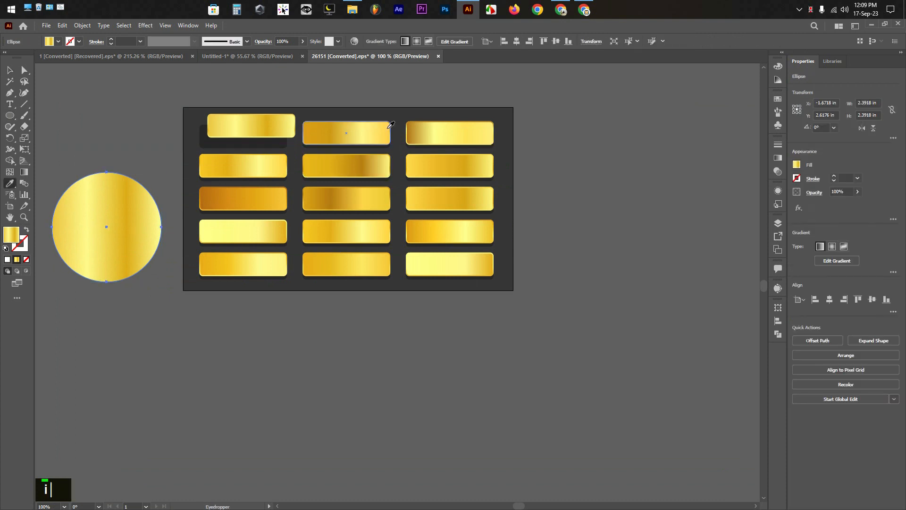
pyautogui.click(388, 127)
pyautogui.click(423, 130)
pyautogui.click(446, 164)
pyautogui.doubleClick(348, 167)
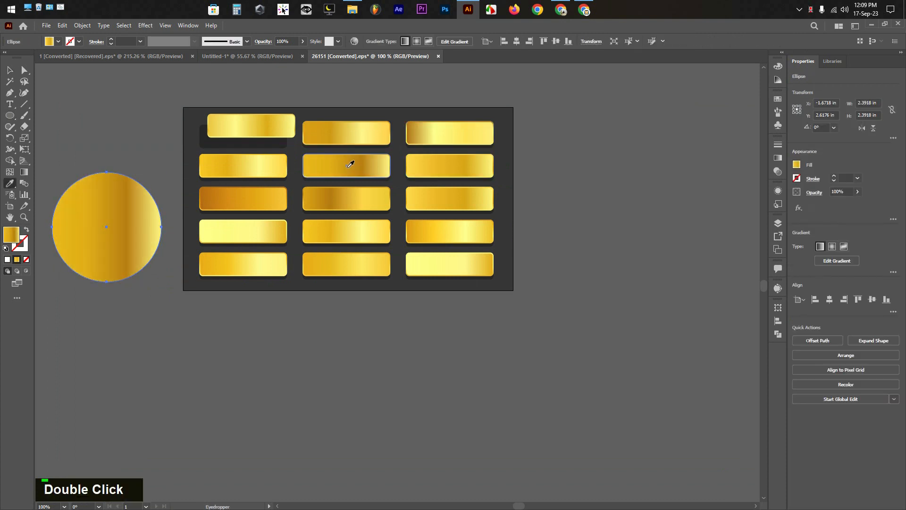
pyautogui.click(243, 196)
pyautogui.click(373, 196)
pyautogui.click(253, 232)
pyautogui.click(253, 231)
pyautogui.click(350, 224)
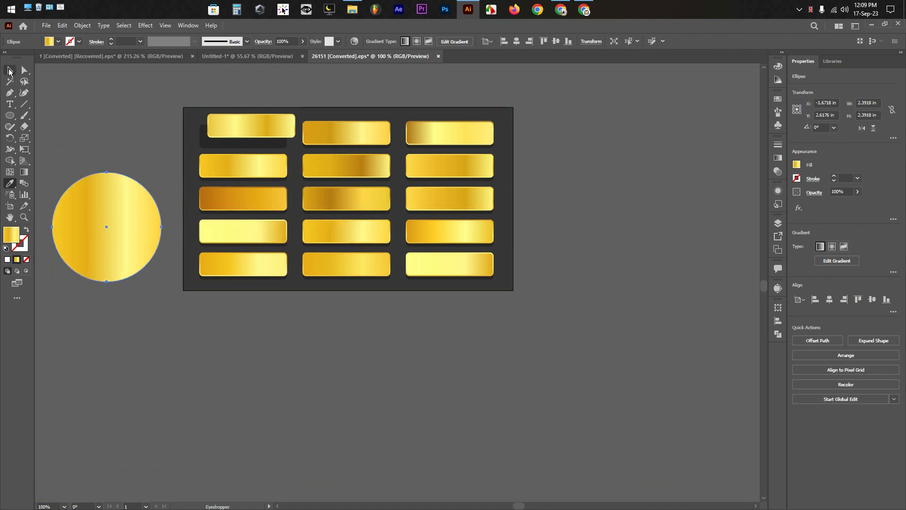